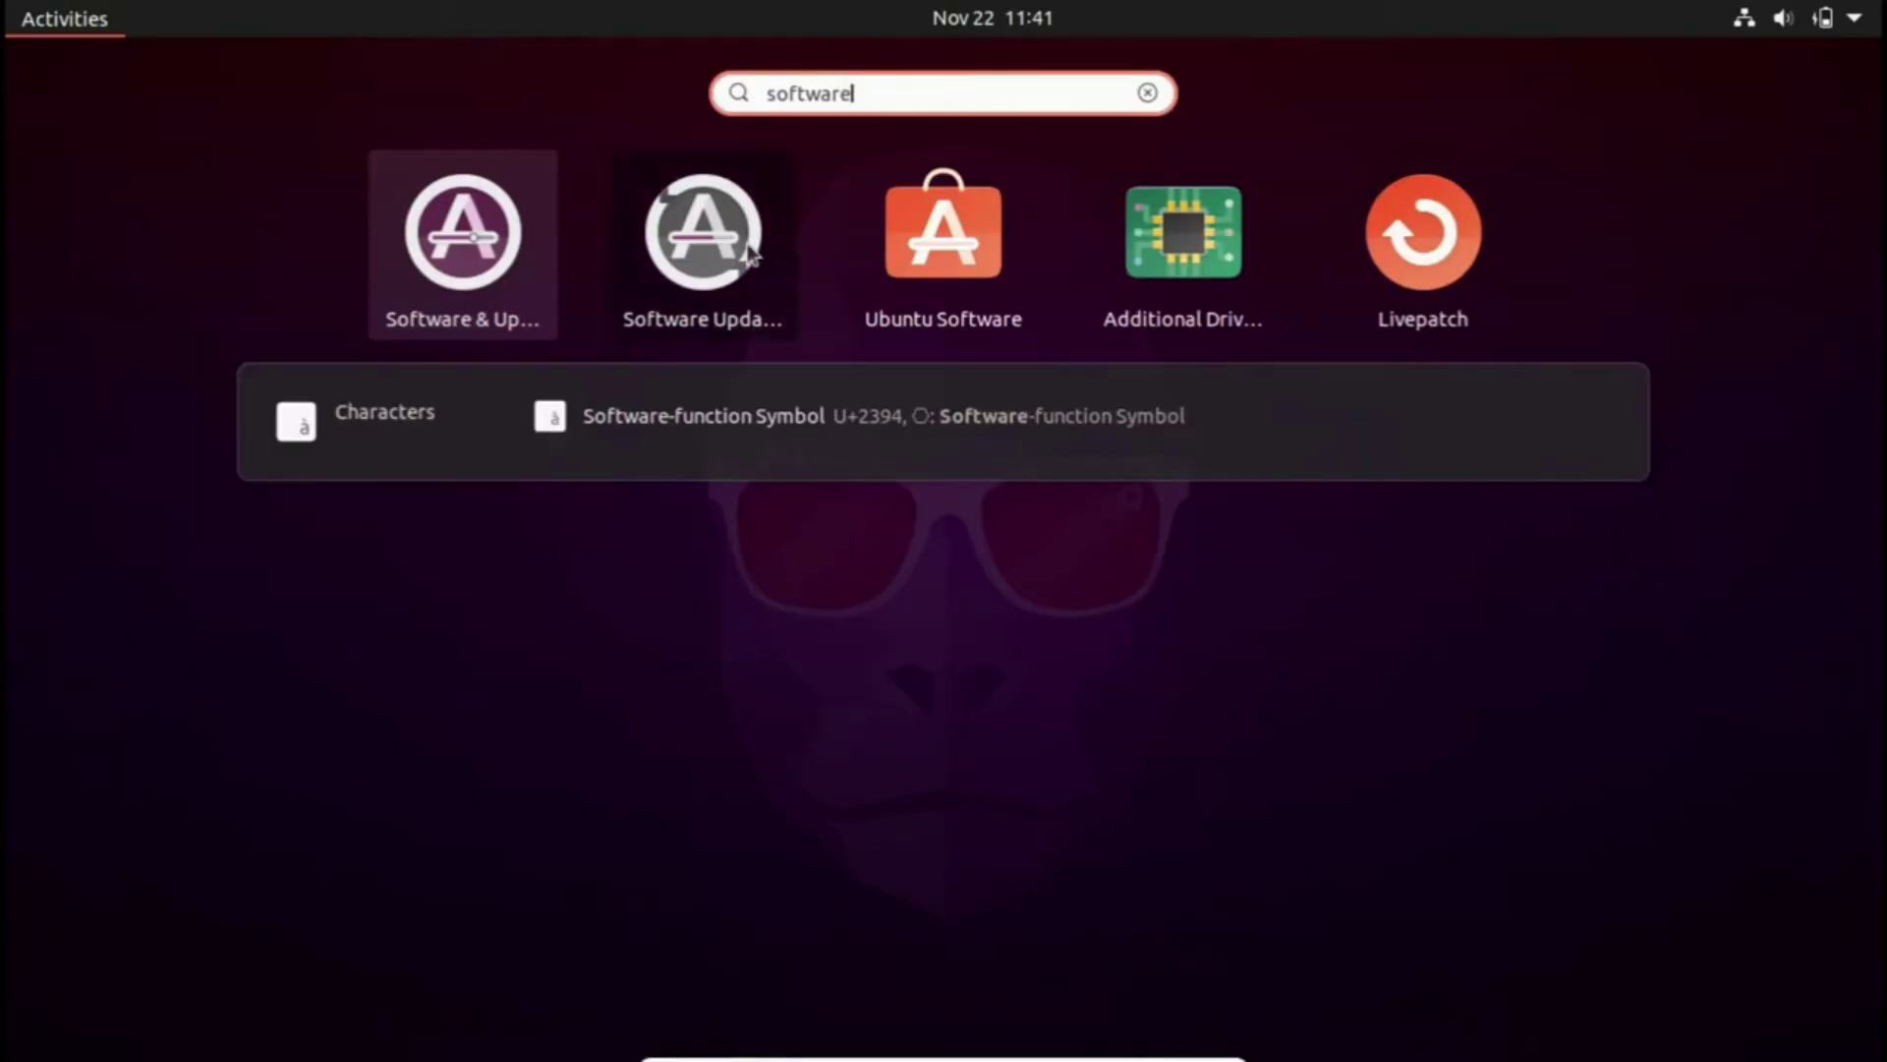
- Launch Software Updater and begin installing the 184.5 MB of updates
{"action": "left_click", "coordinate": [752, 254]}
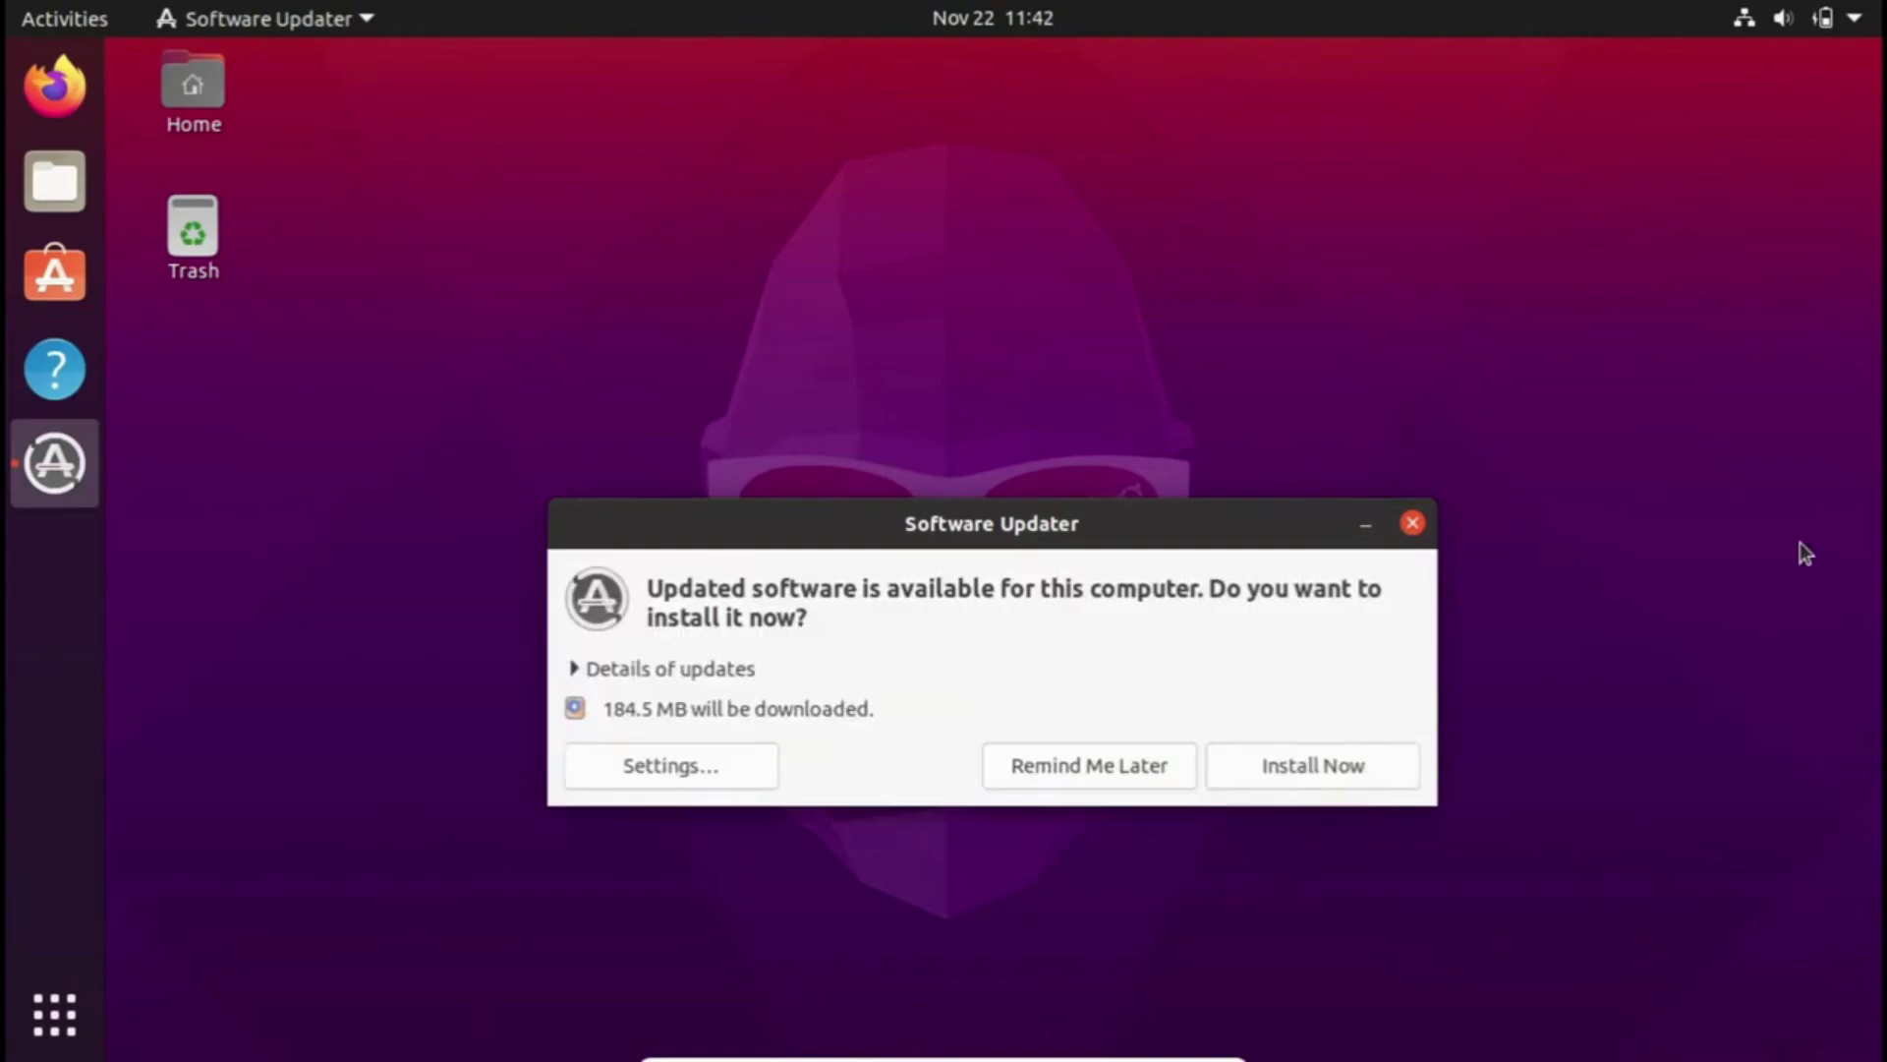
{"action": "left_click", "coordinate": [1356, 776]}
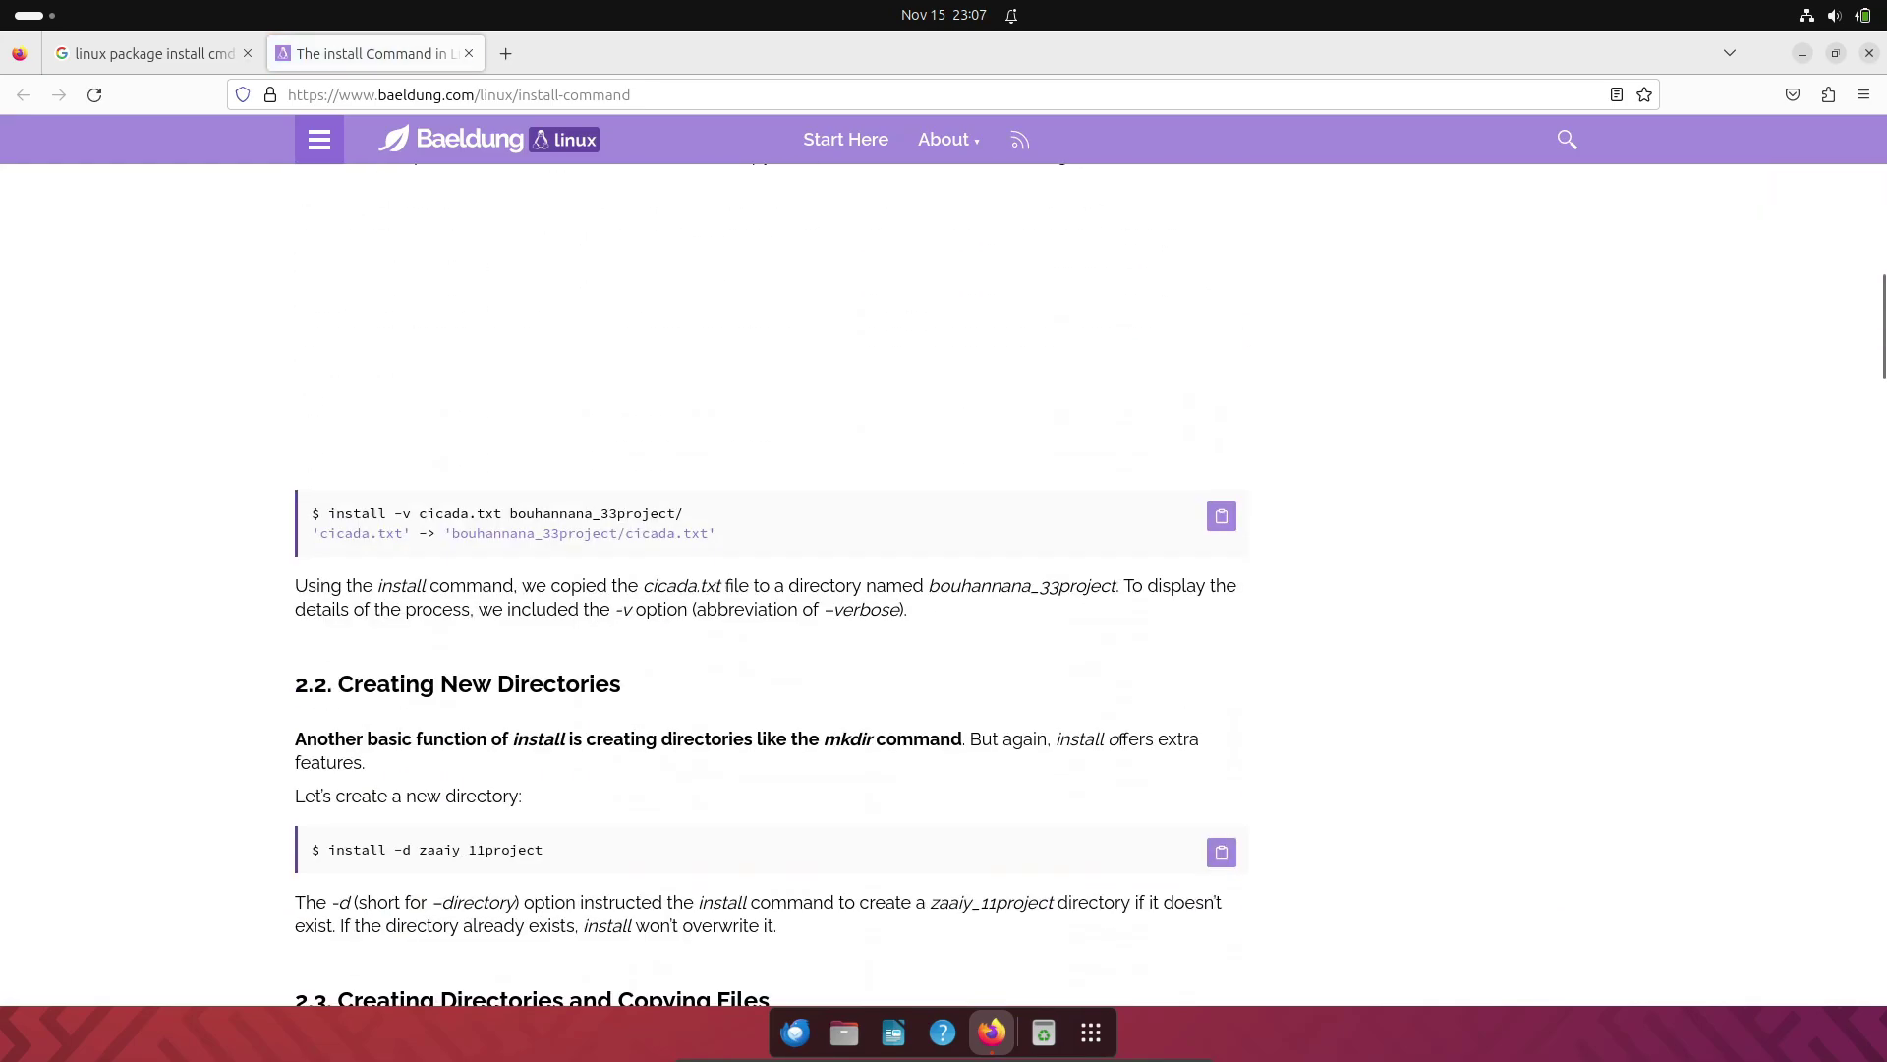
- Browse the Garuda forum's latest topics and open the “newer than” update issue thread
{"action": "scroll", "coordinate": [943, 580], "scroll_direction": "down", "scroll_amount": 20}
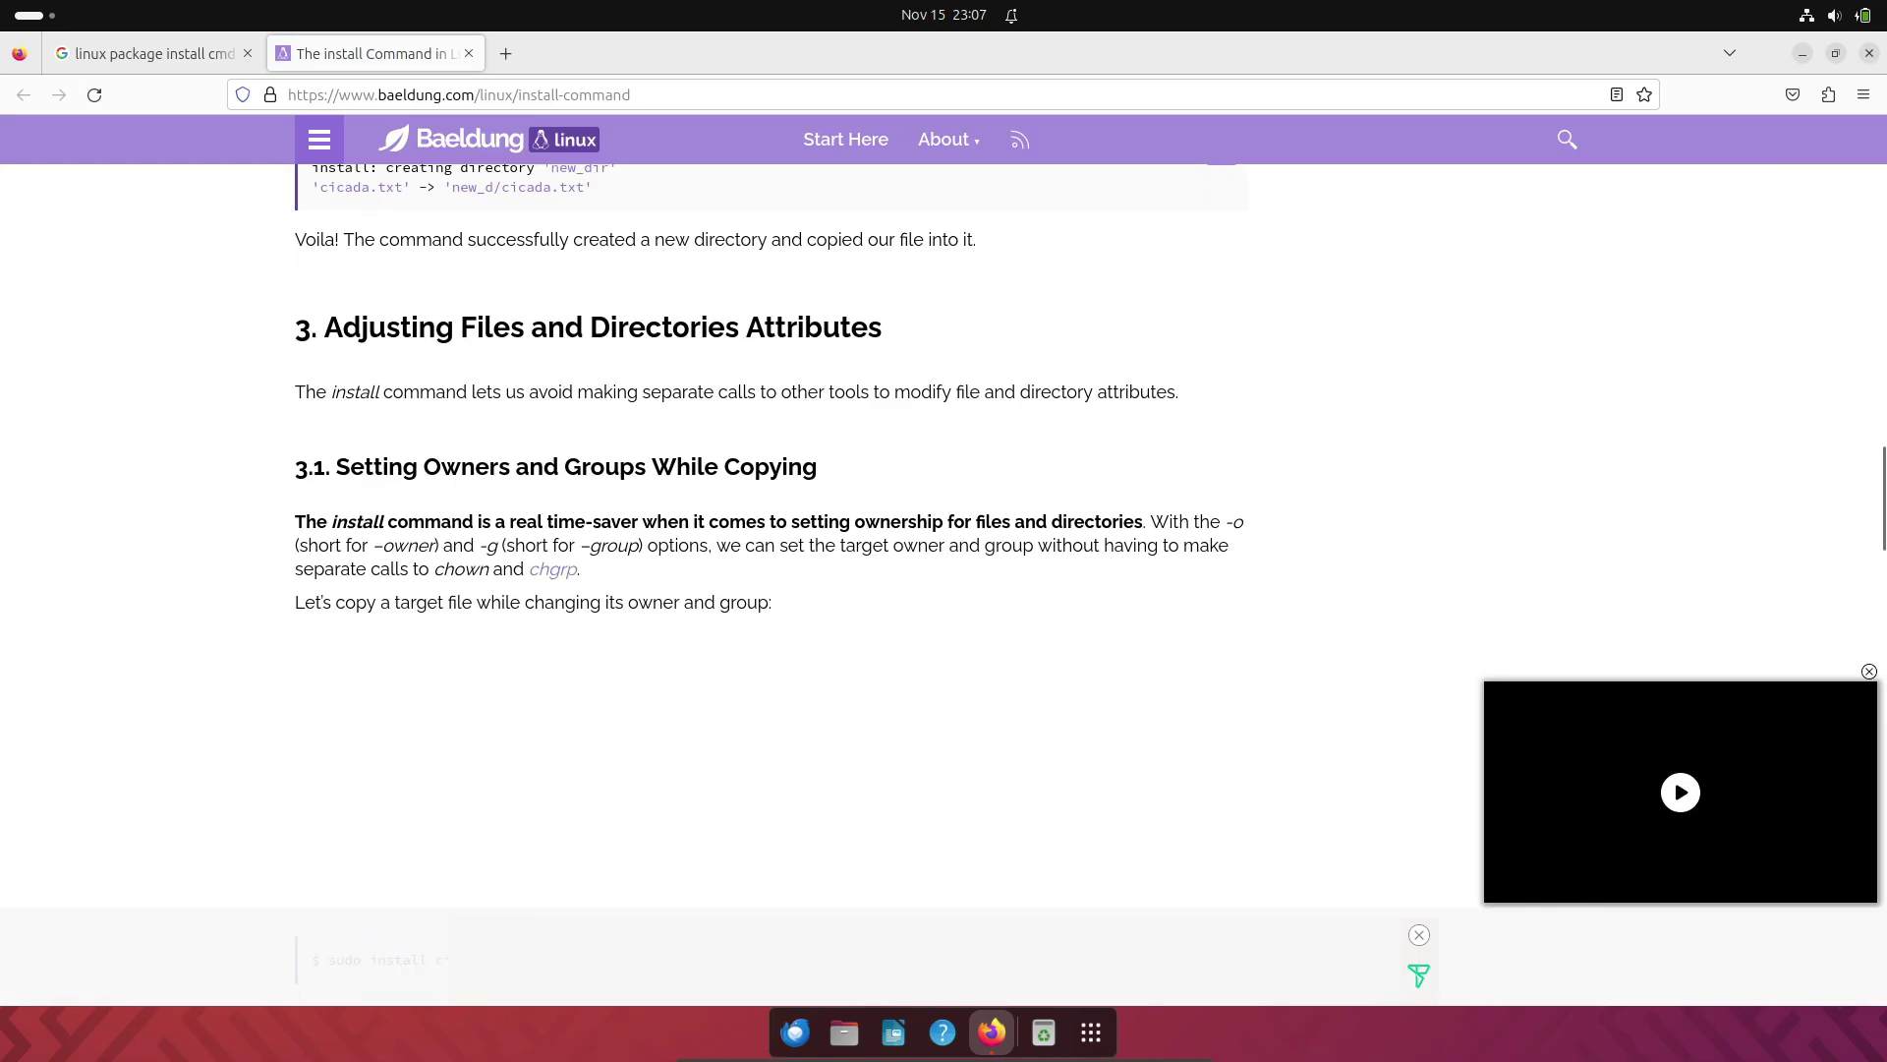
{"action": "scroll", "coordinate": [944, 580], "scroll_direction": "down", "scroll_amount": 15}
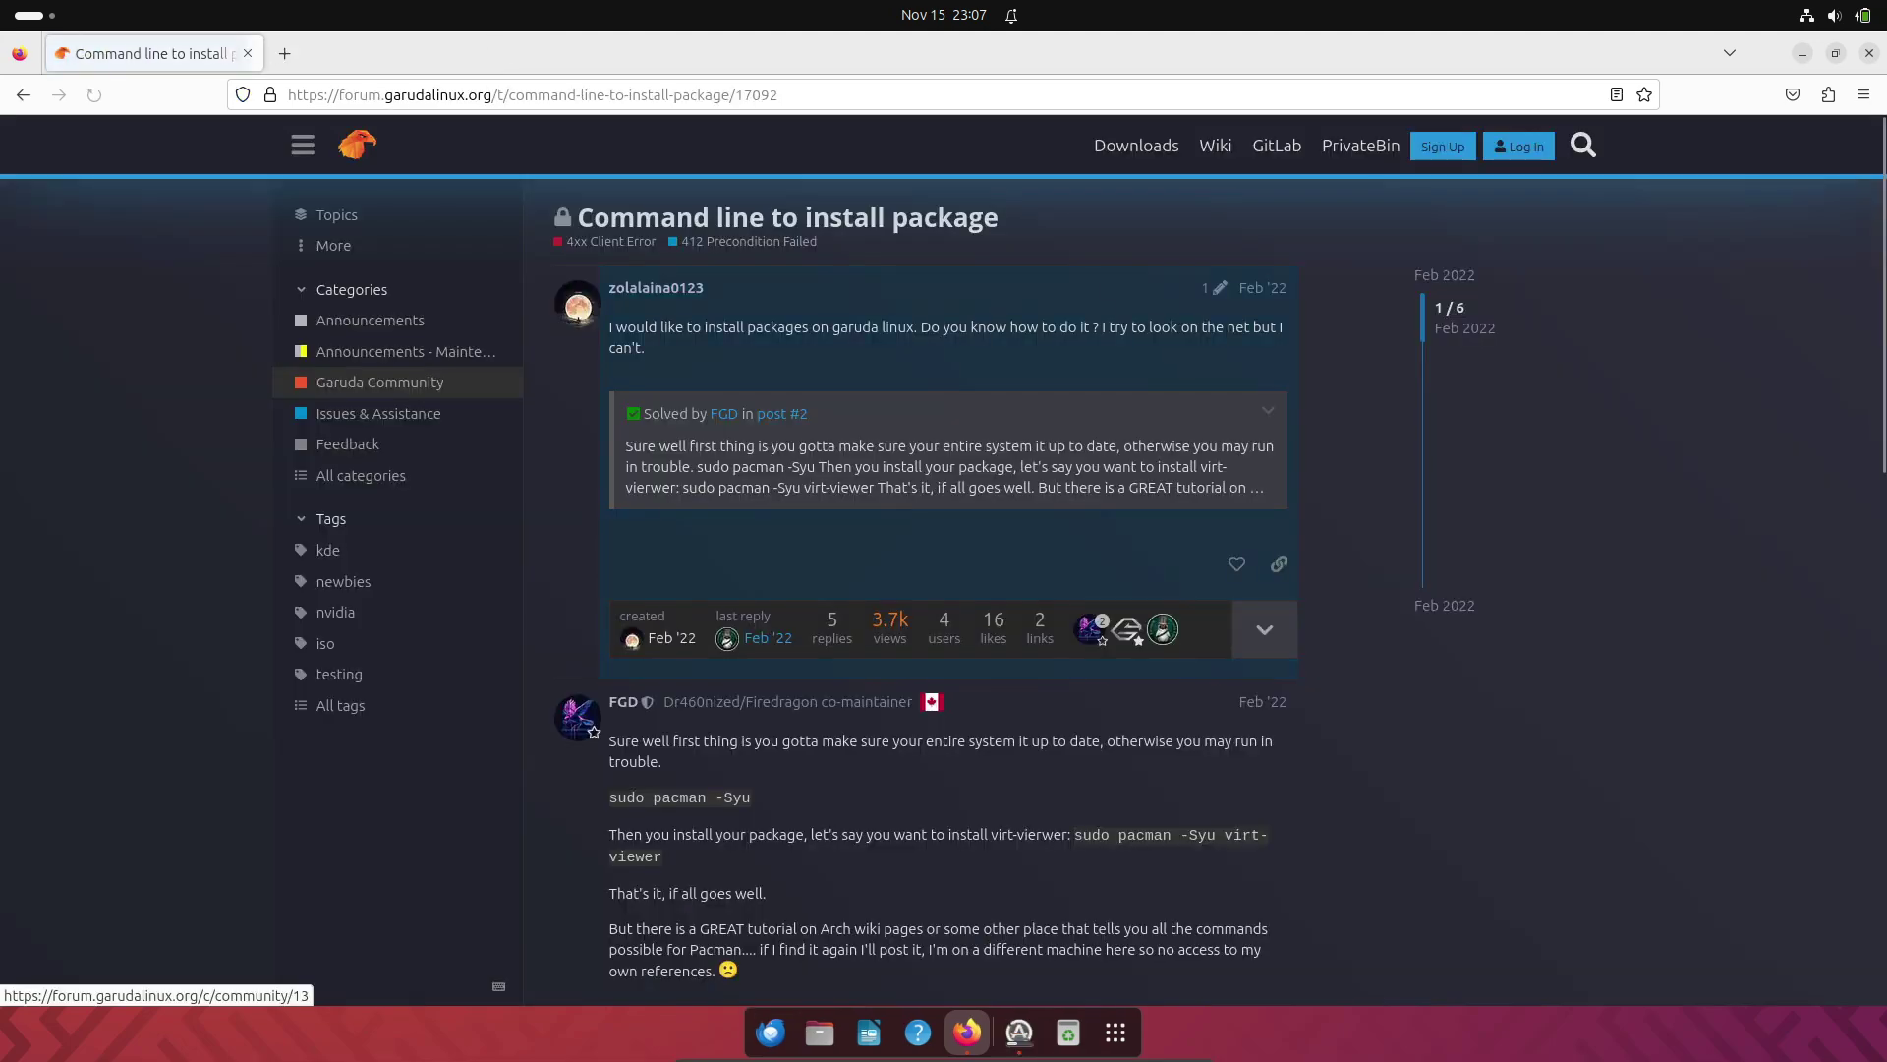
{"action": "scroll", "coordinate": [924, 590], "scroll_direction": "down", "scroll_amount": 15}
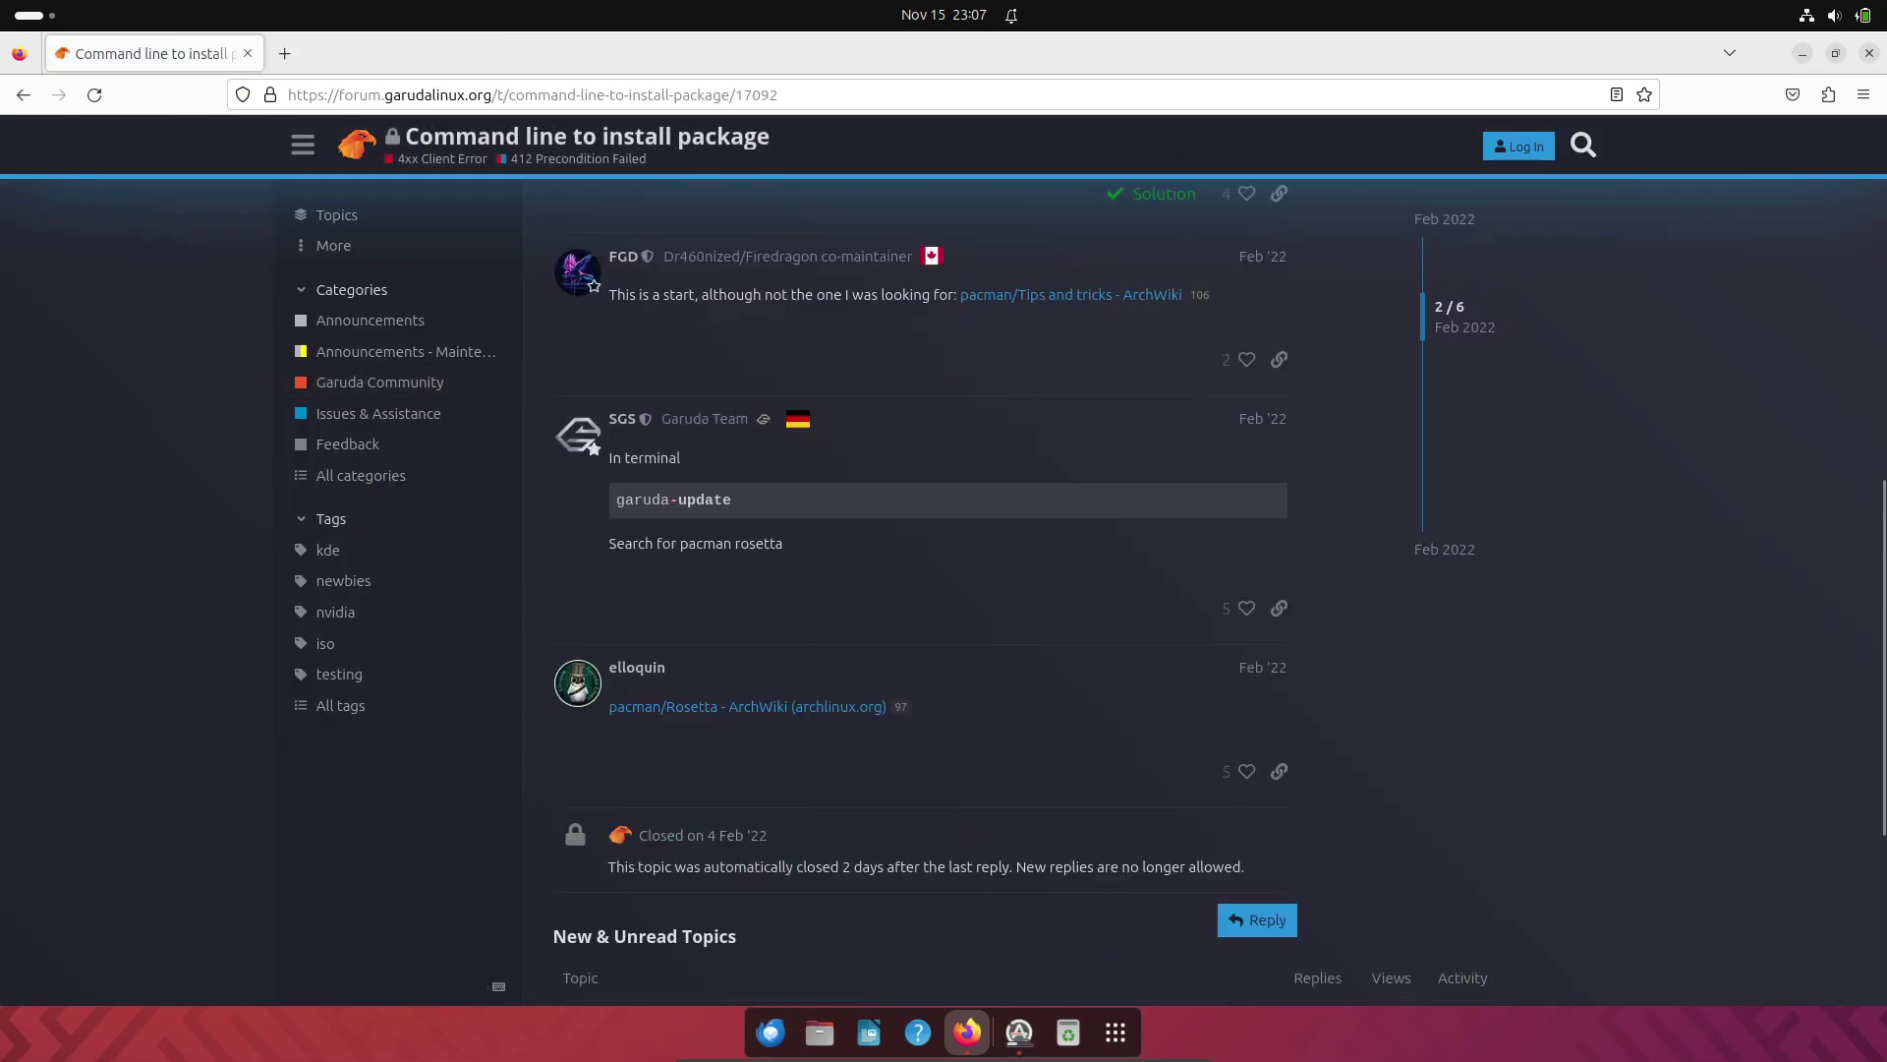
{"action": "scroll", "coordinate": [925, 590], "scroll_direction": "up", "scroll_amount": 15}
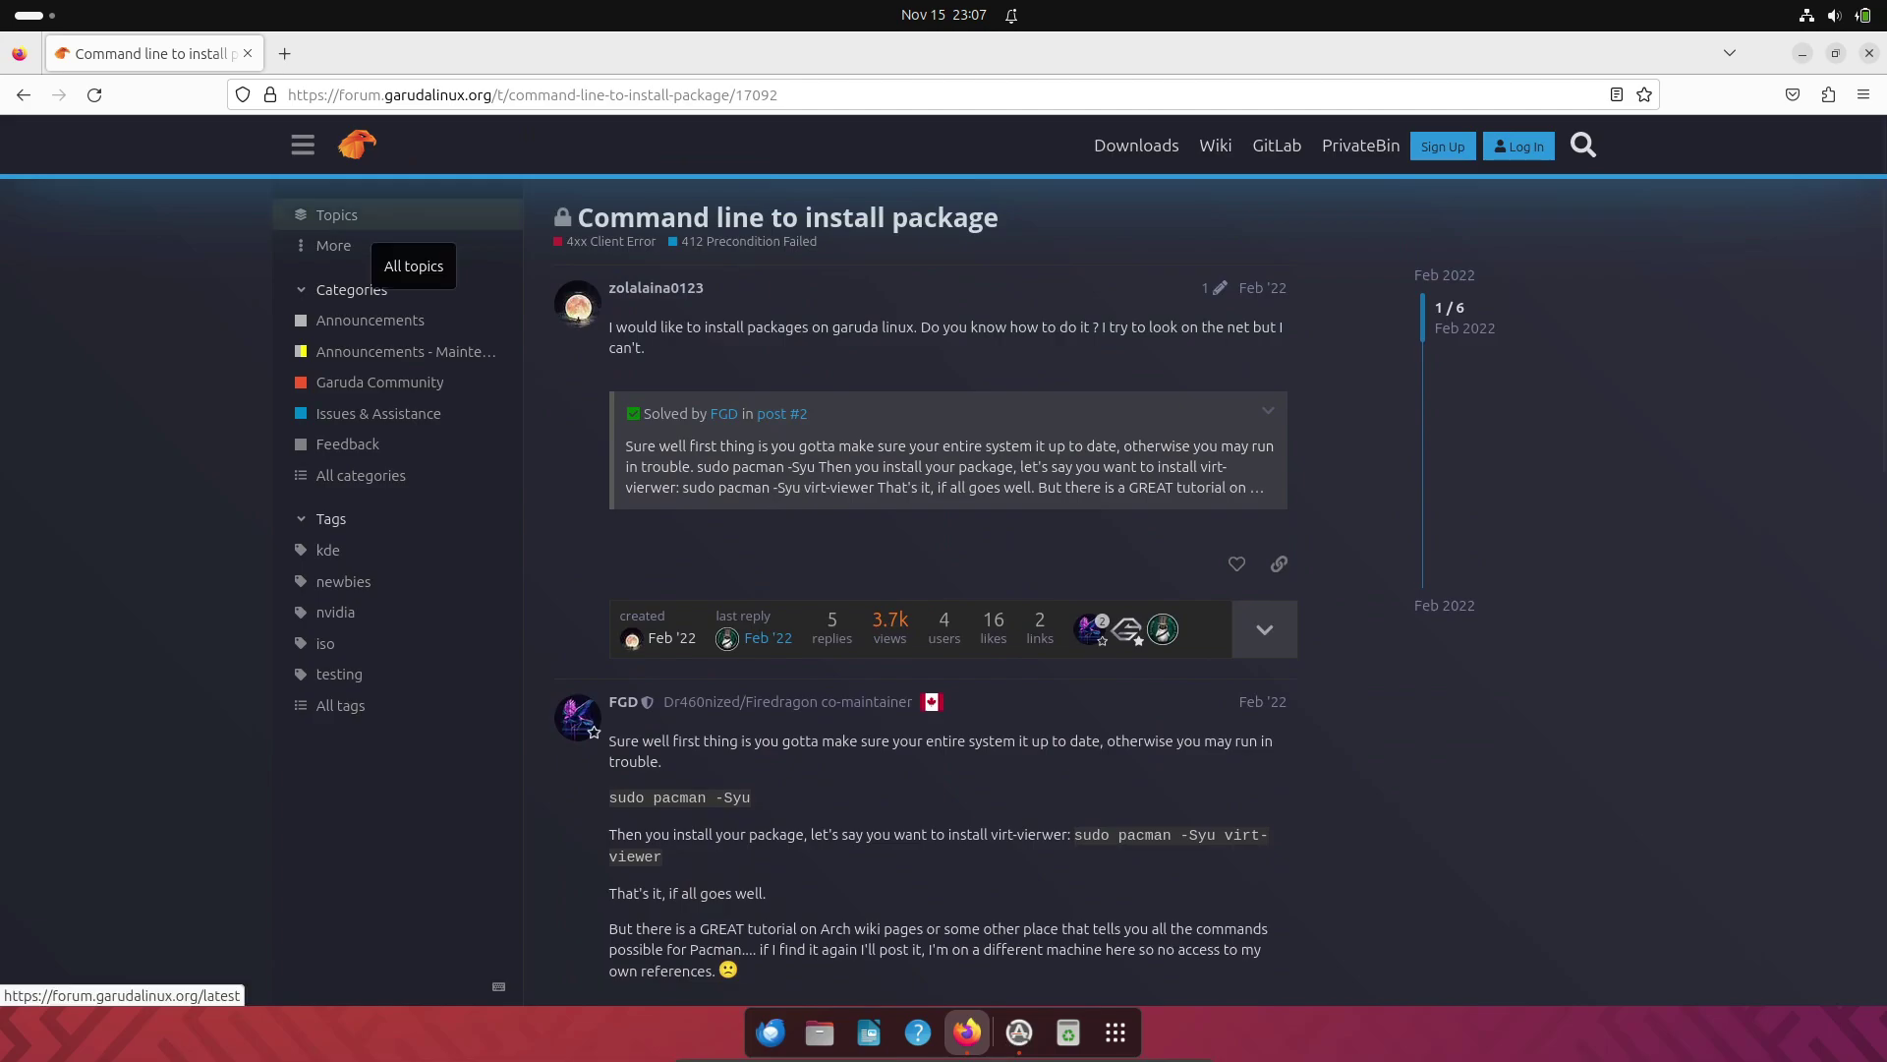
{"action": "left_click", "coordinate": [334, 214]}
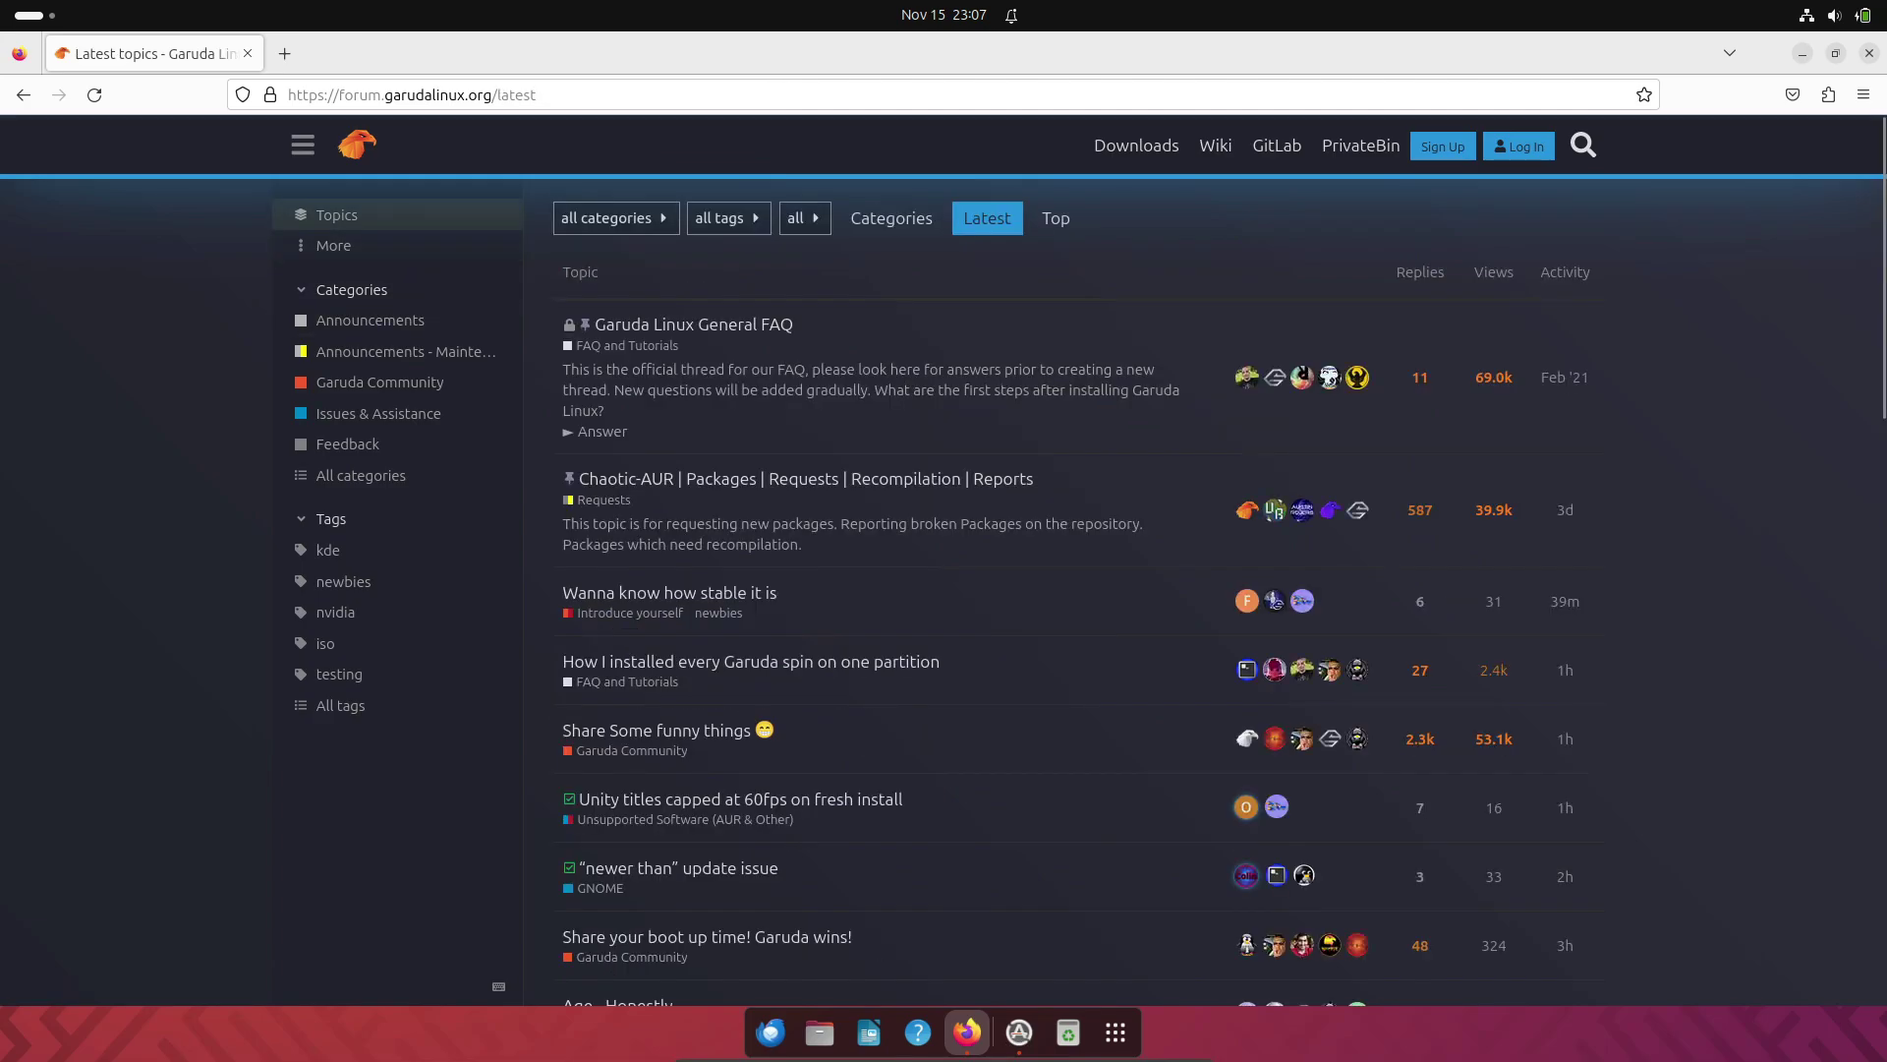
{"action": "scroll", "coordinate": [678, 531], "scroll_direction": "down", "scroll_amount": 4}
{"action": "left_click", "coordinate": [678, 532]}
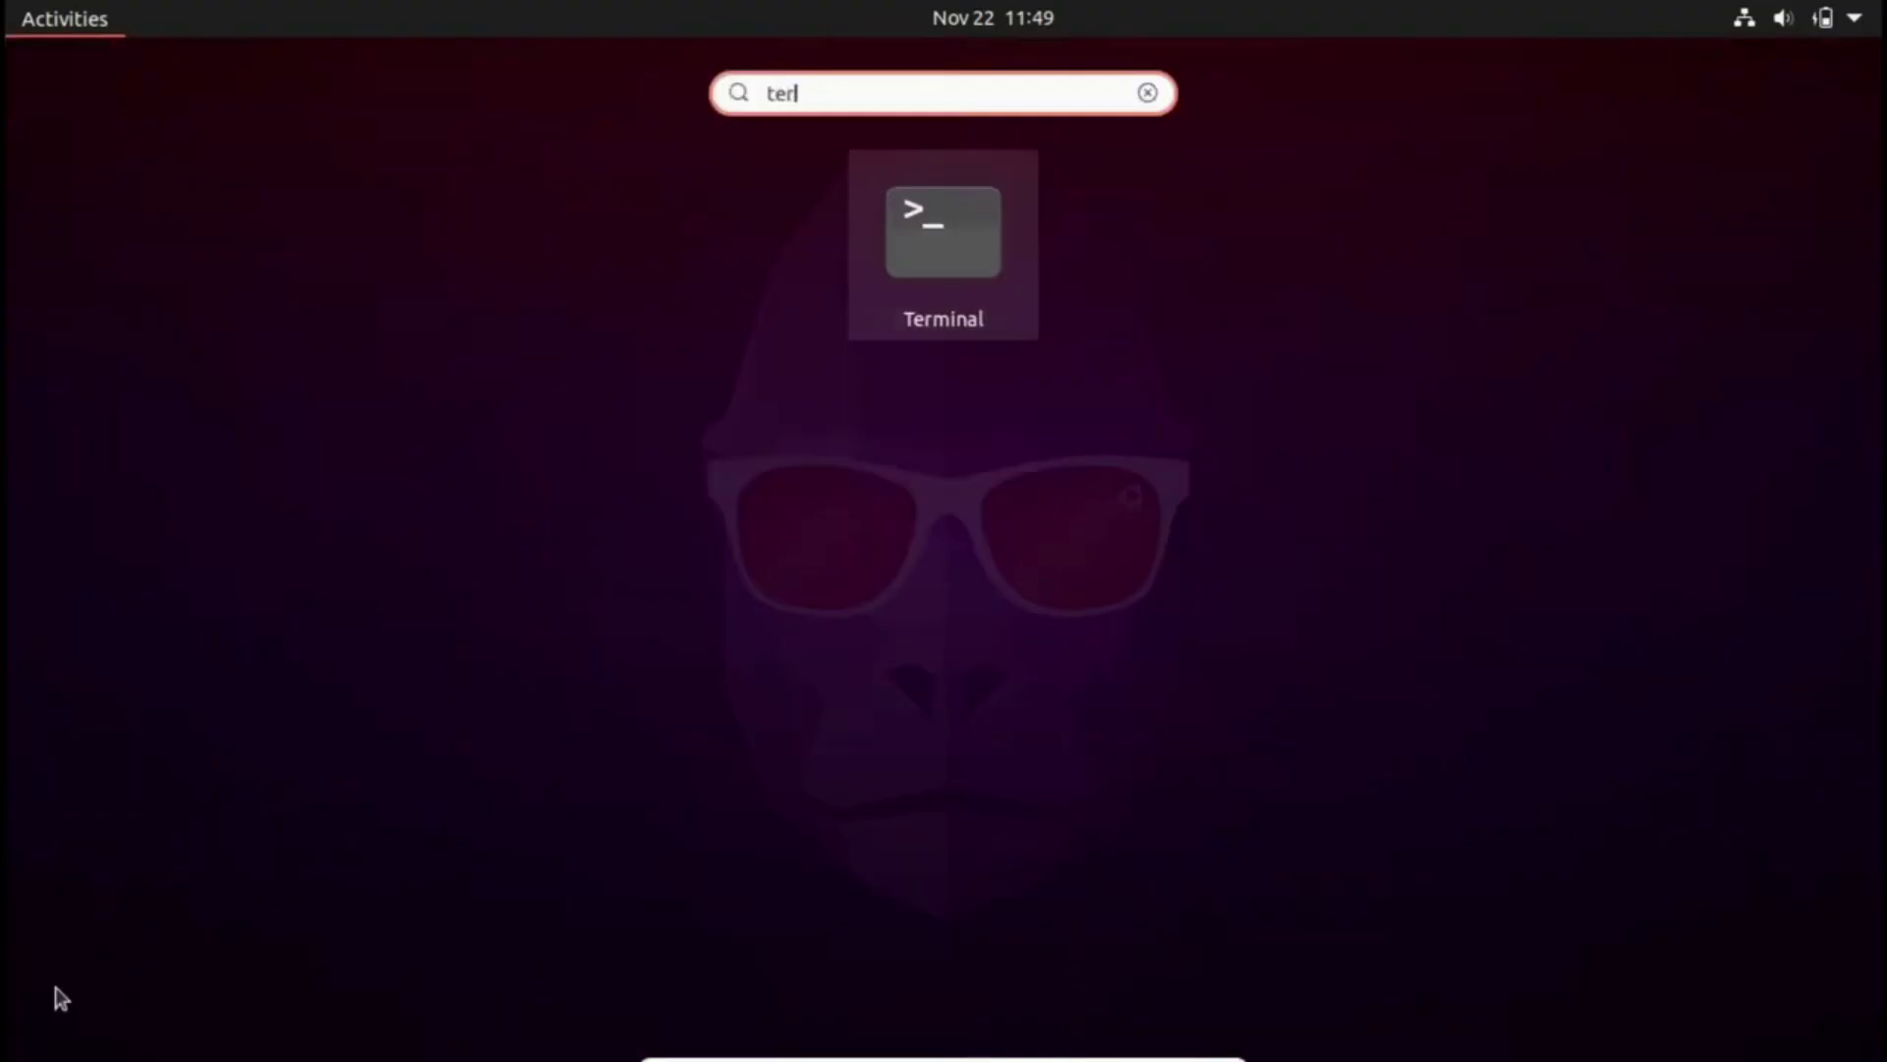
- In a new Terminal, run 'sudo apt install ubuntu-restricted-extras' and enter the administrator password
{"action": "key", "text": "Return"}
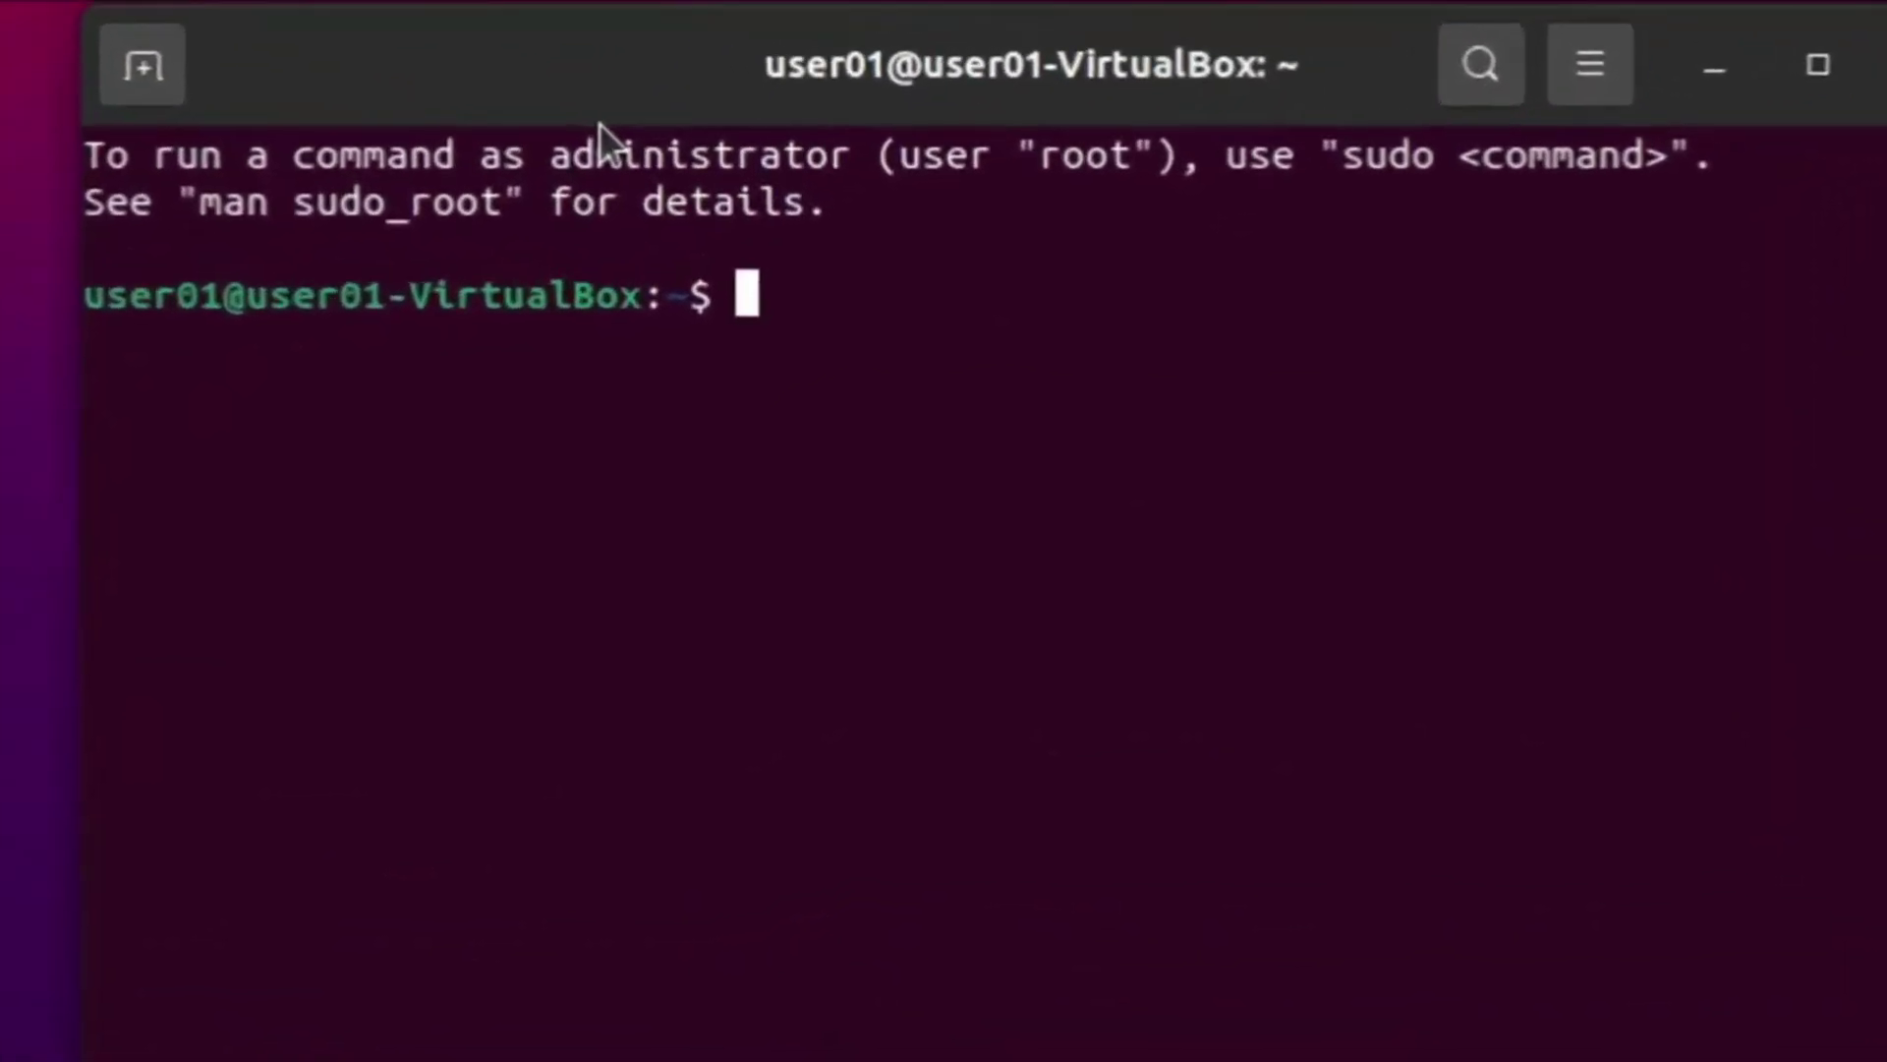
{"action": "type", "text": "sudo apt"}
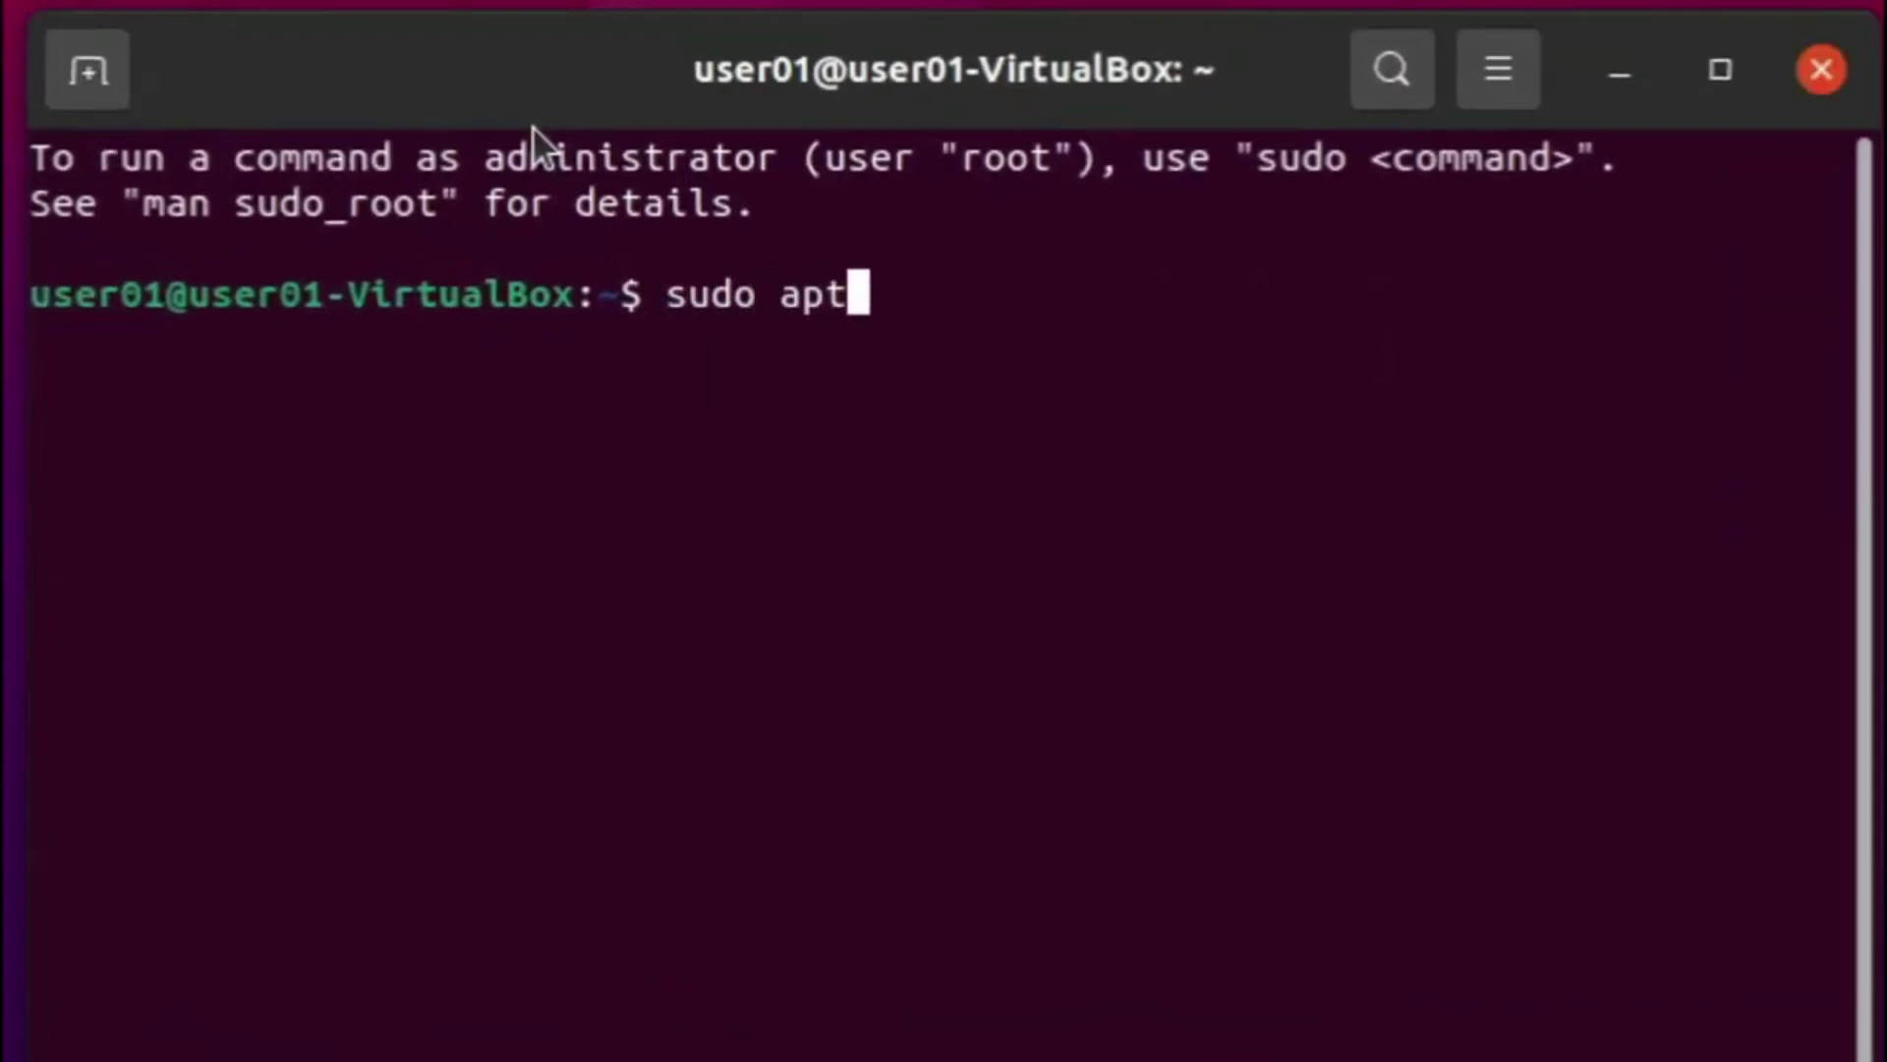
{"action": "type", "text": " install u"}
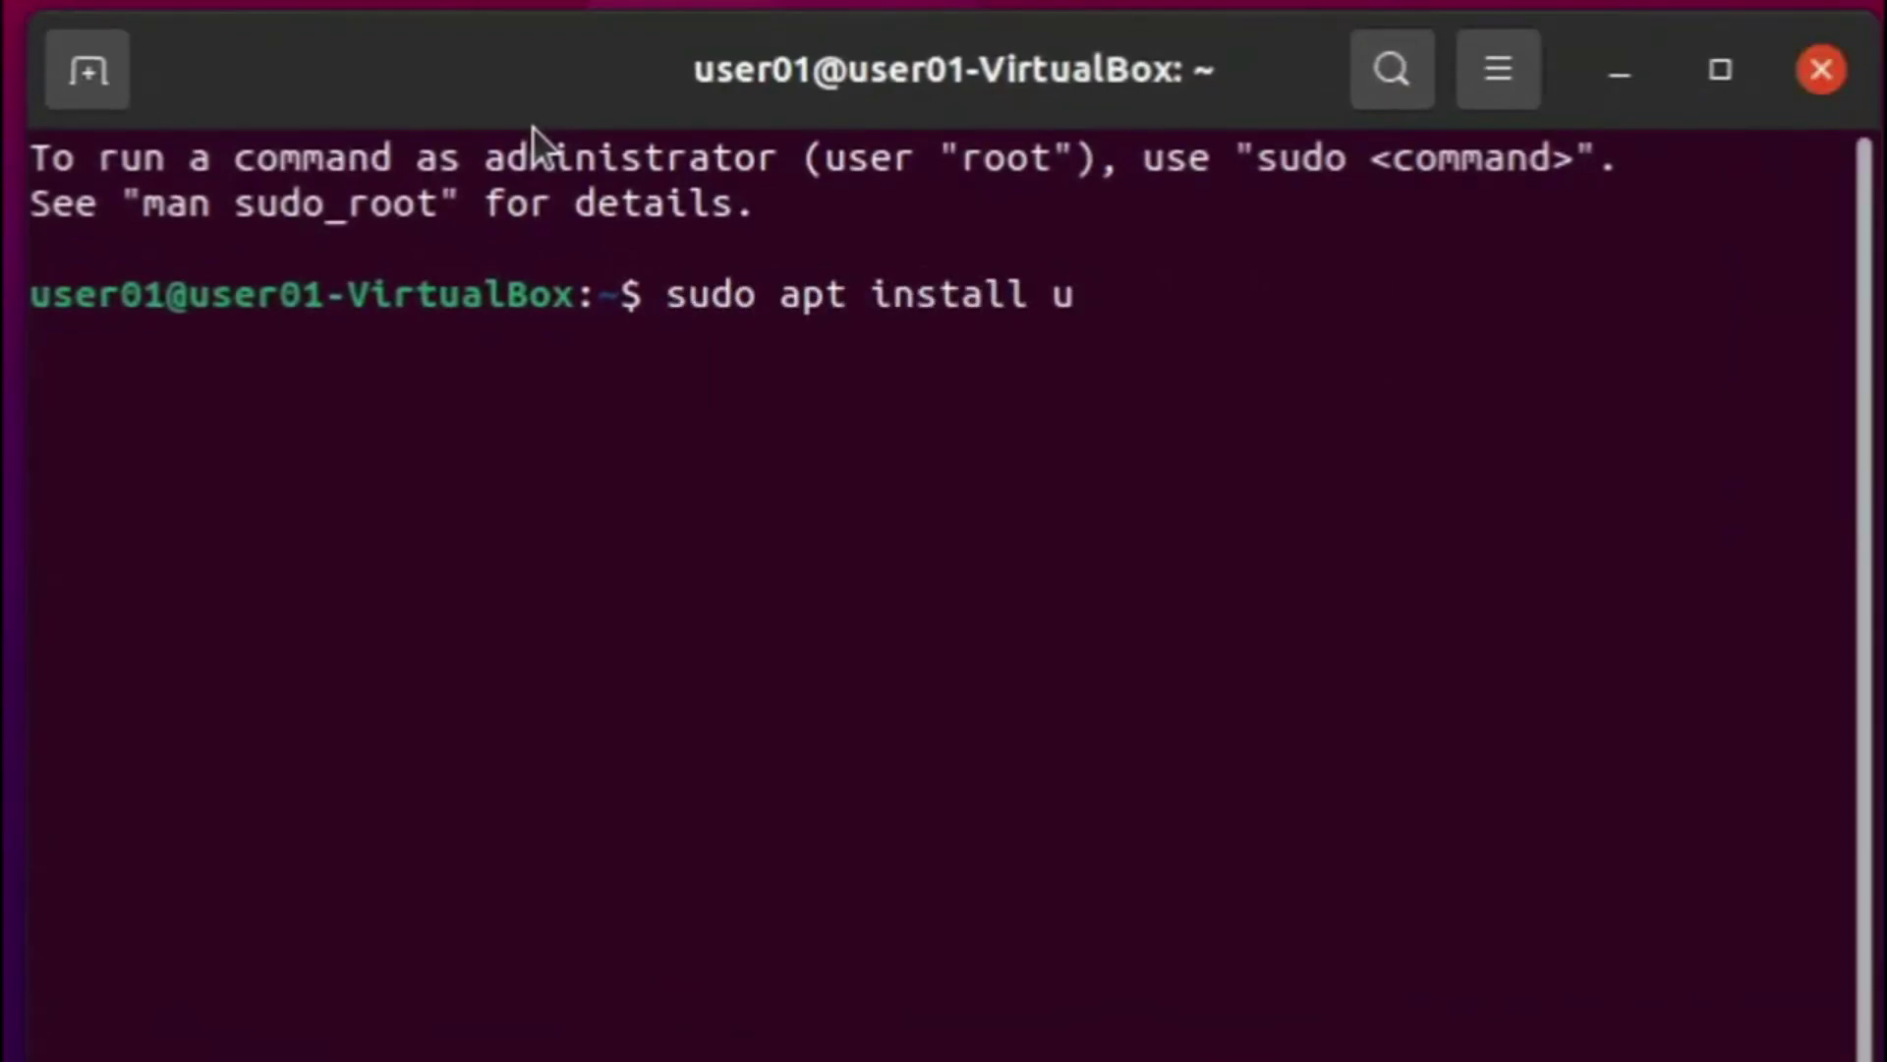
{"action": "type", "text": "buntu"}
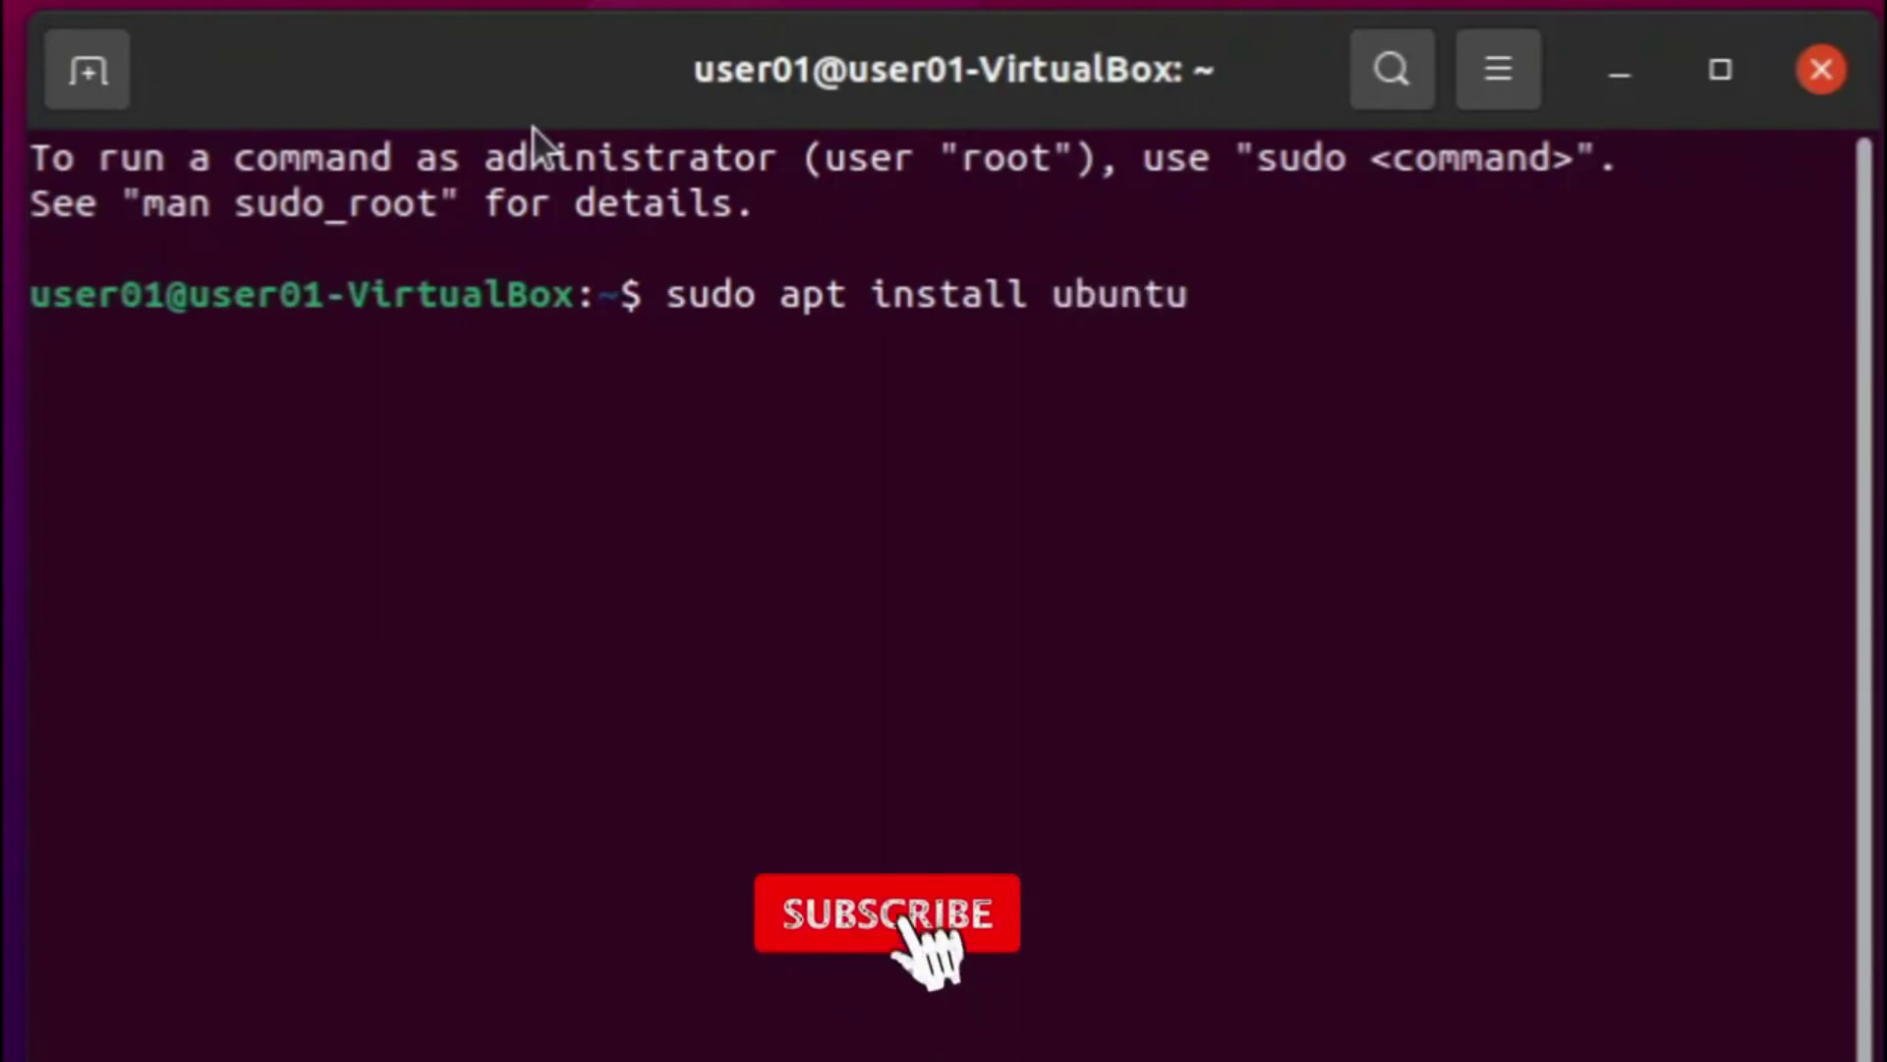
{"action": "type", "text": "-res"}
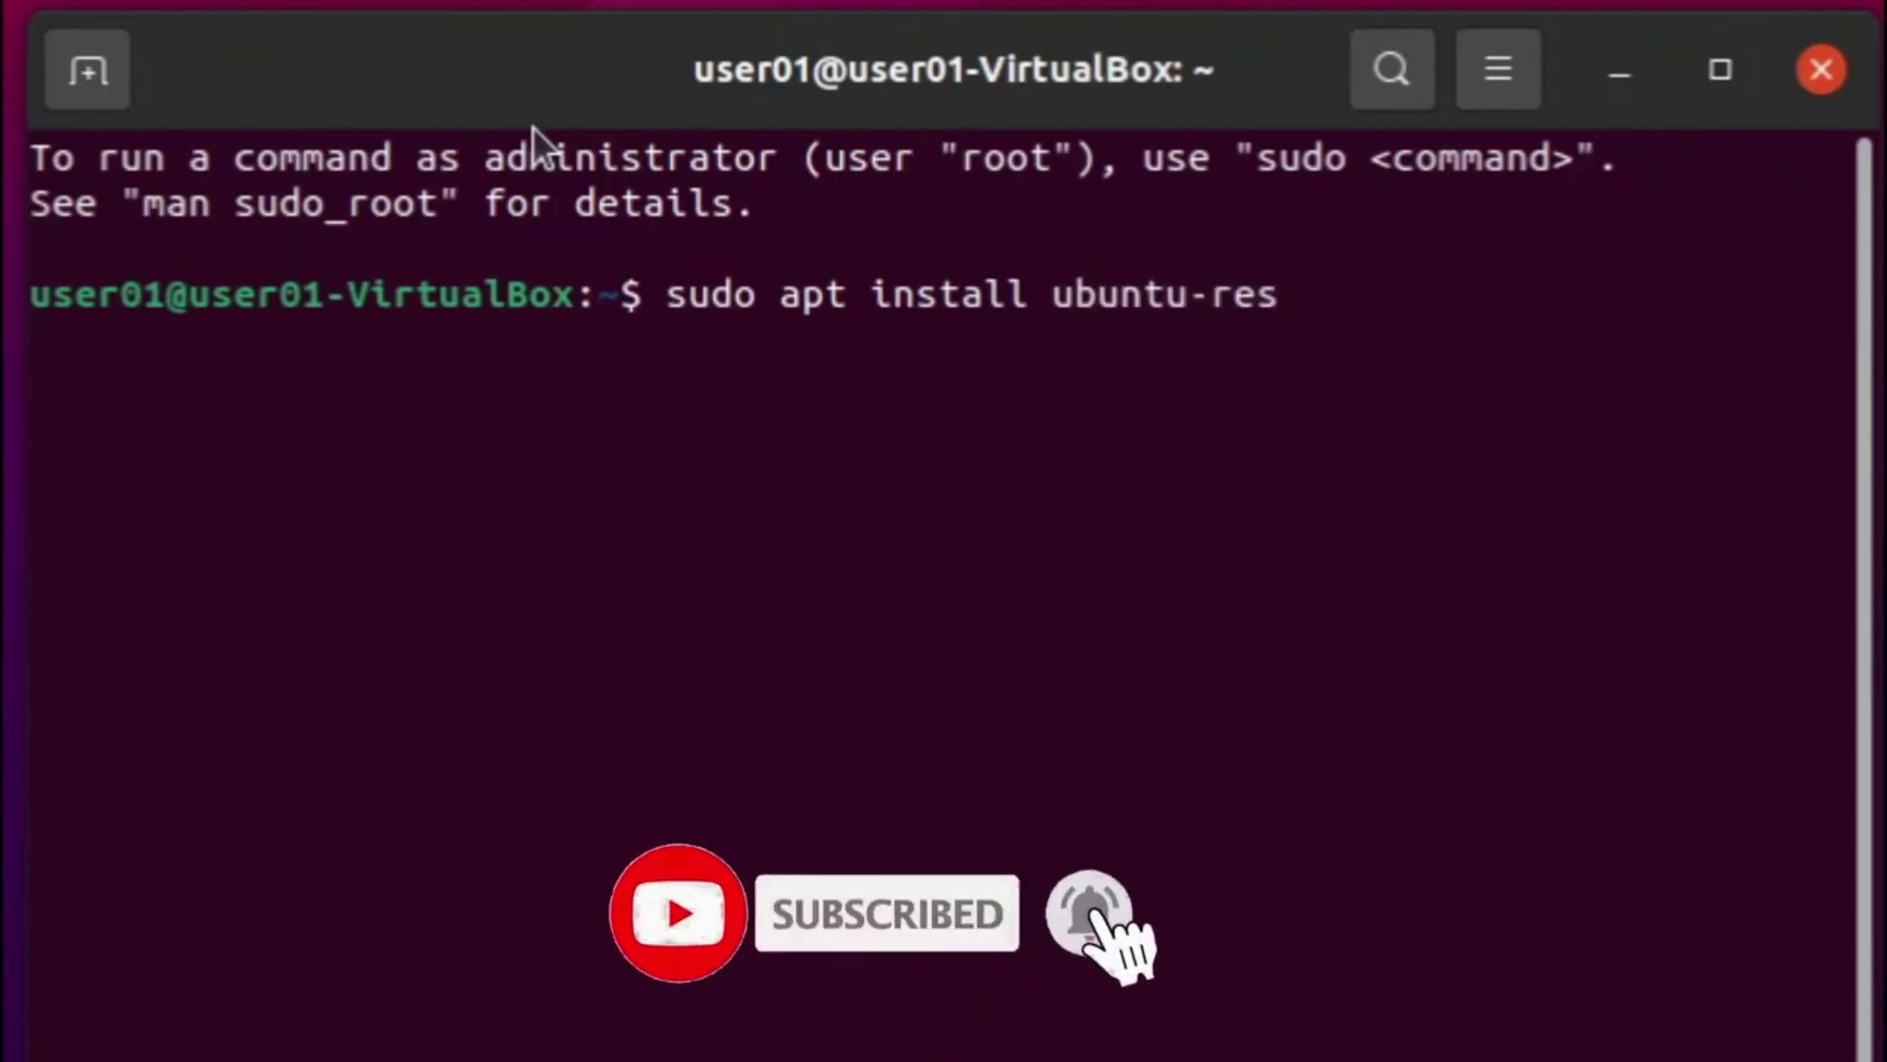
{"action": "type", "text": "tricted"}
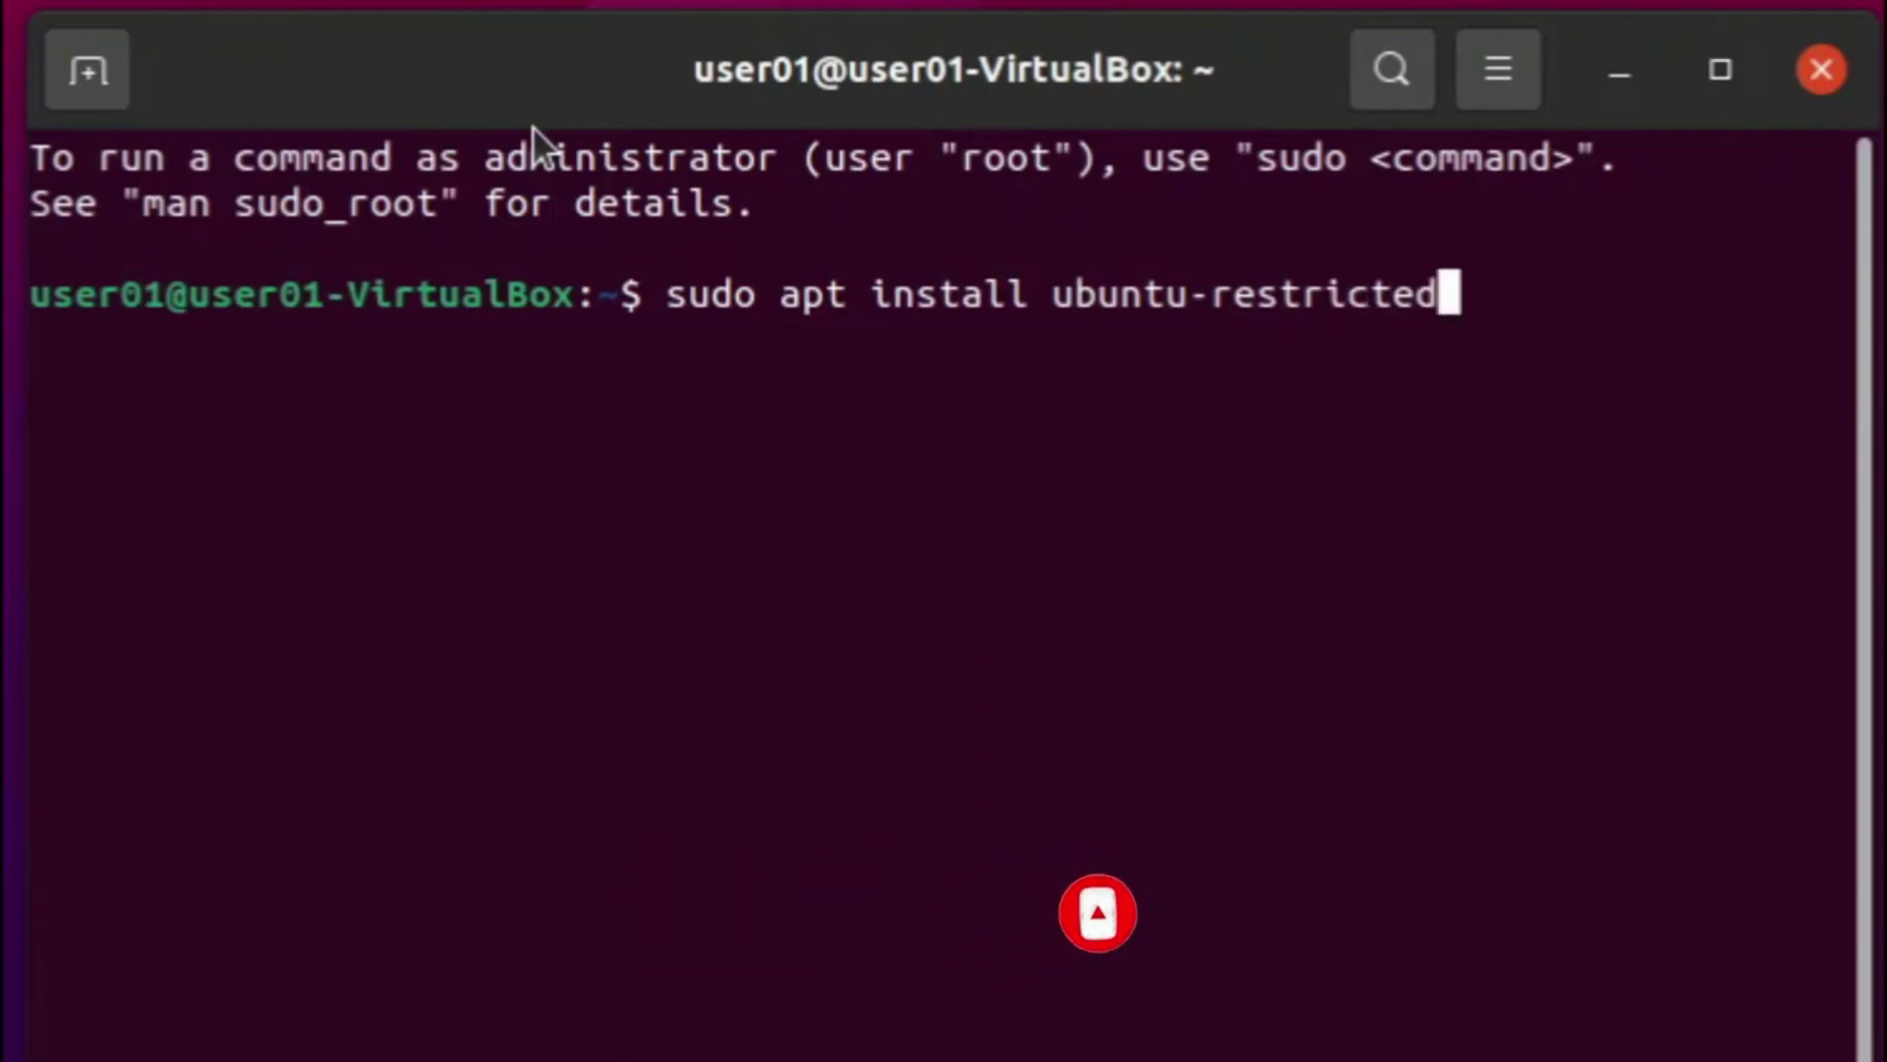
{"action": "type", "text": "-extras"}
{"action": "key", "text": "Return"}
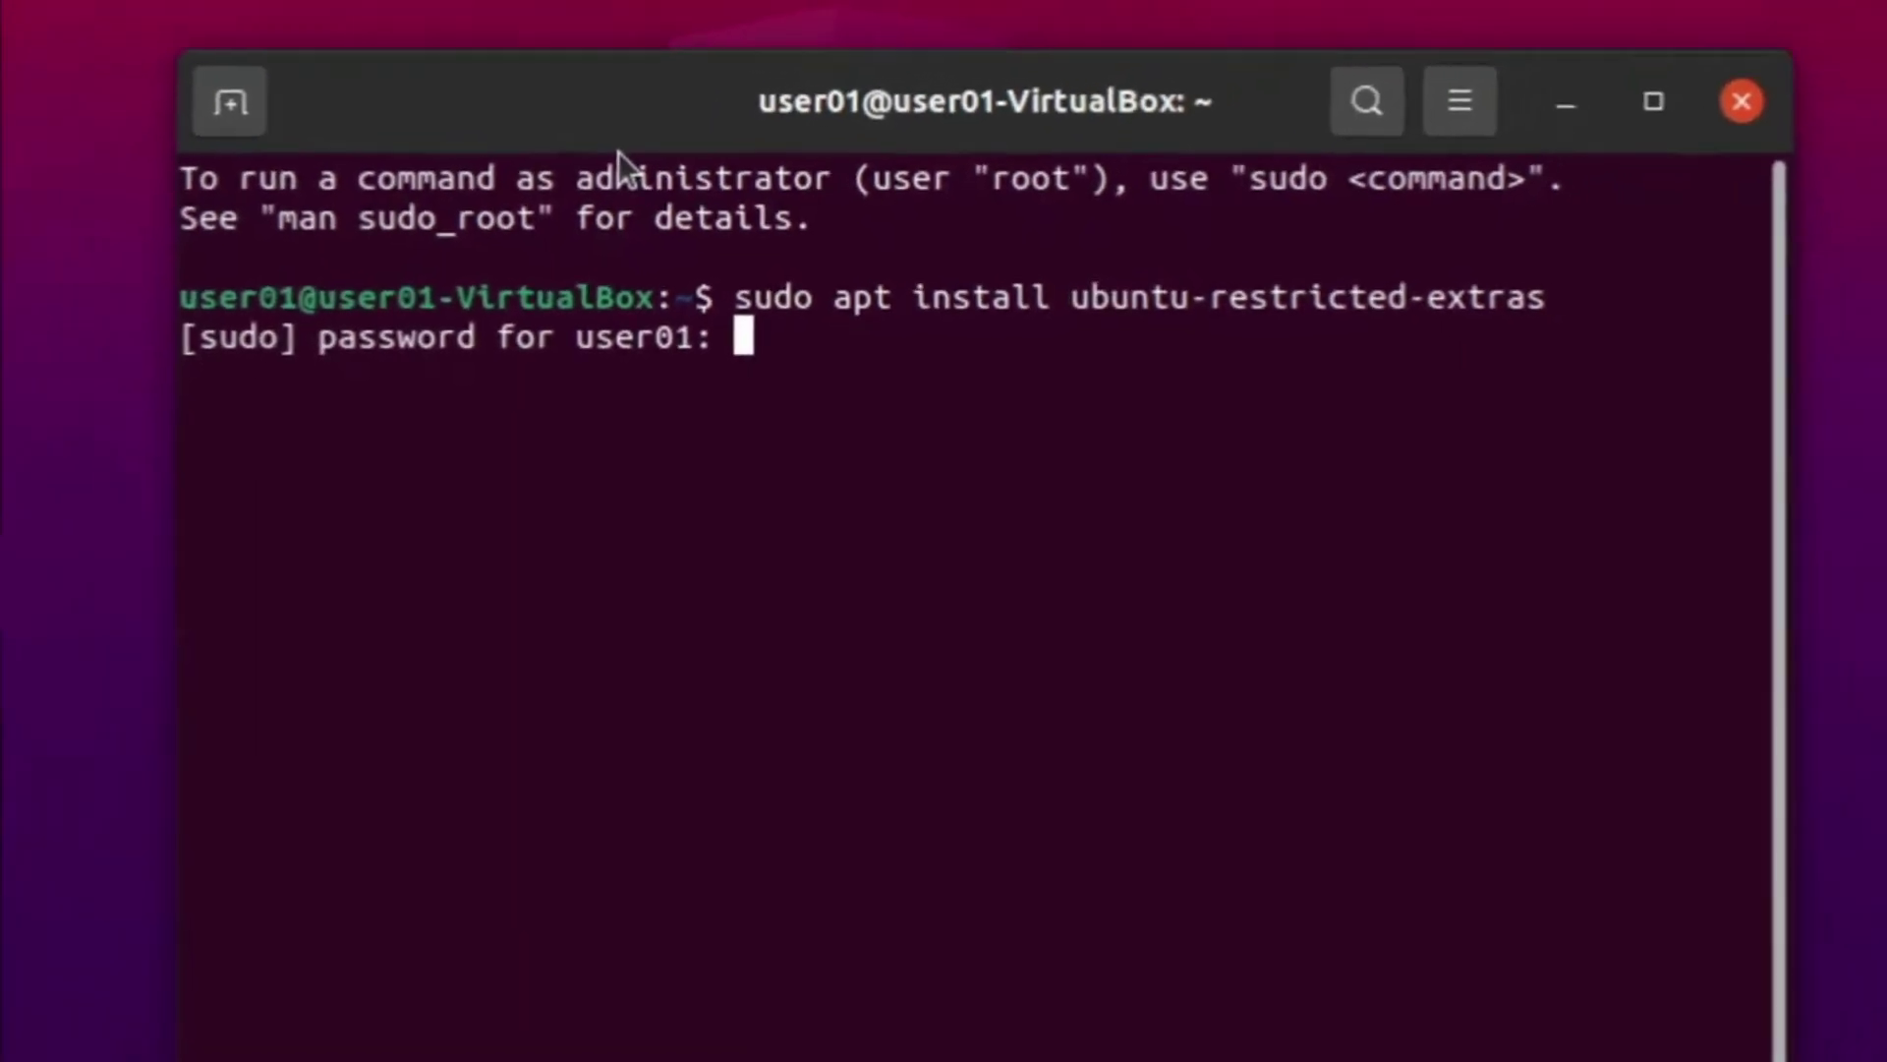
{"action": "key", "text": "Return"}
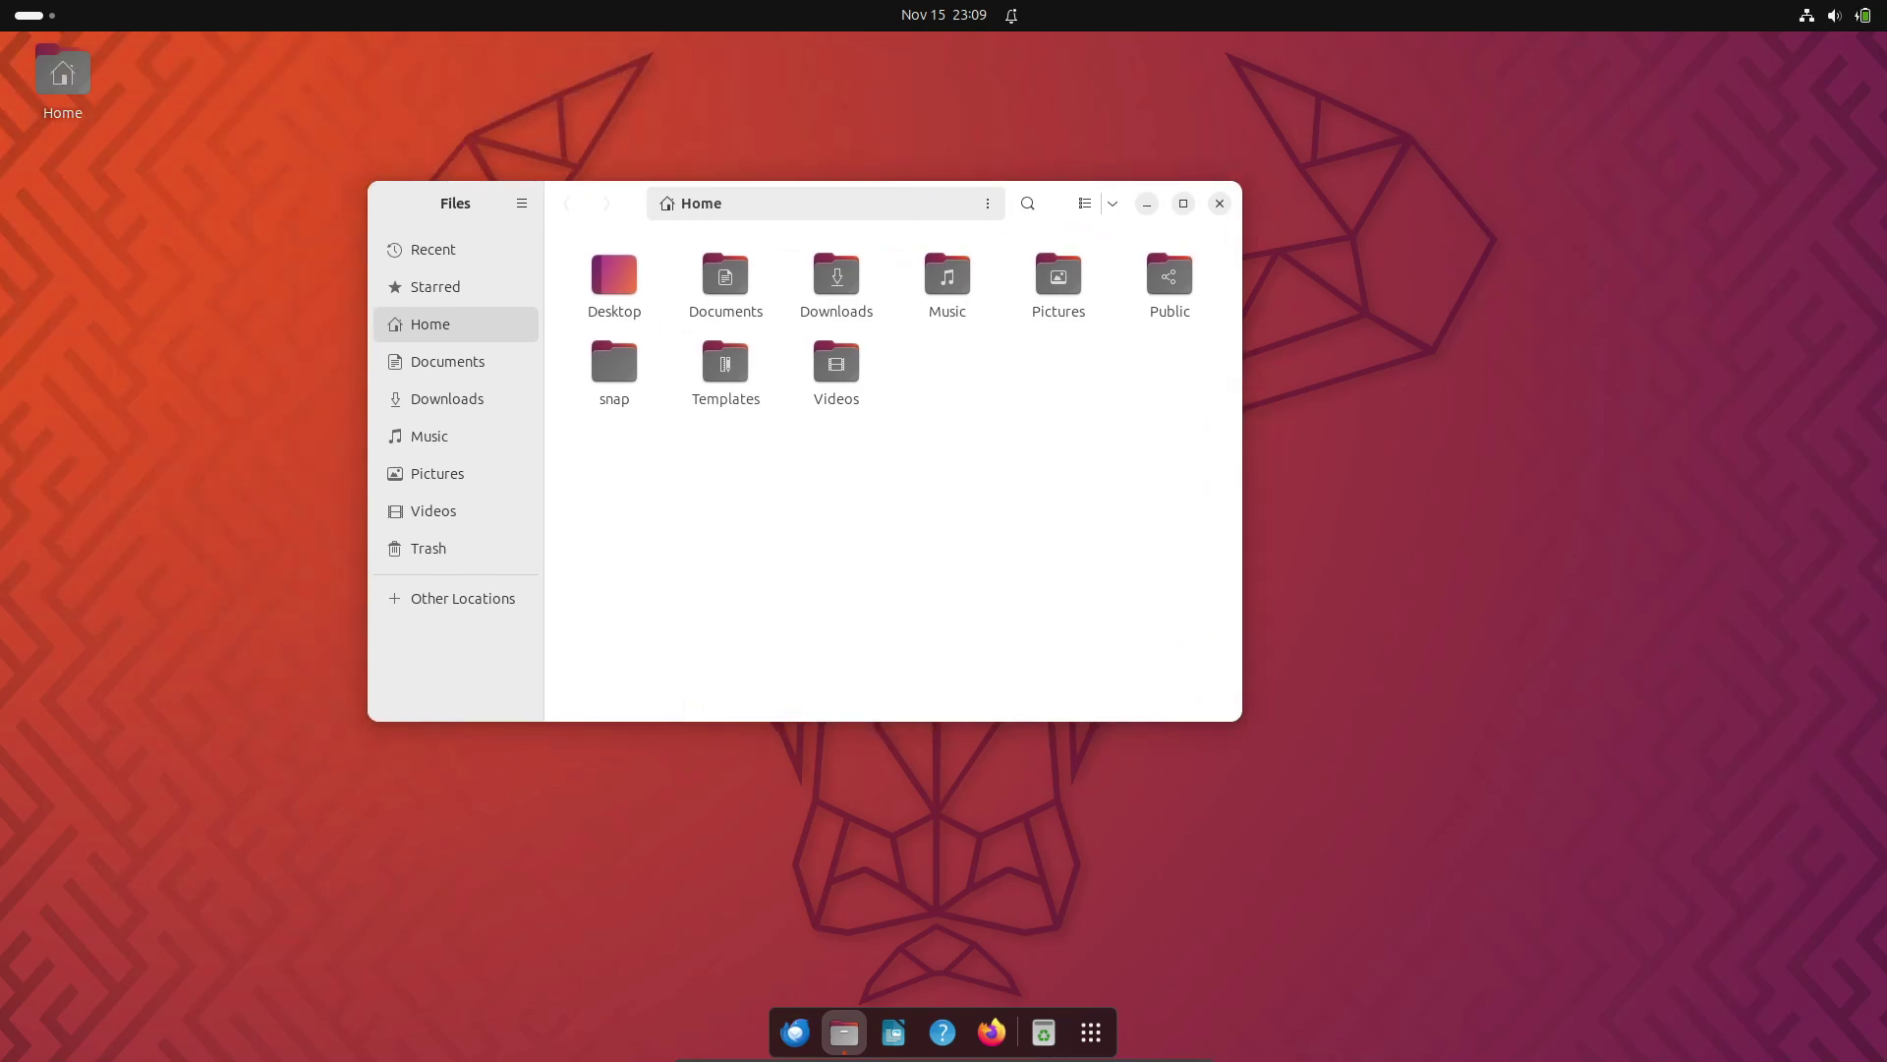
- Open the Ubuntu drive's root folder and look inside the boot and dev folders
{"action": "left_click", "coordinate": [470, 596]}
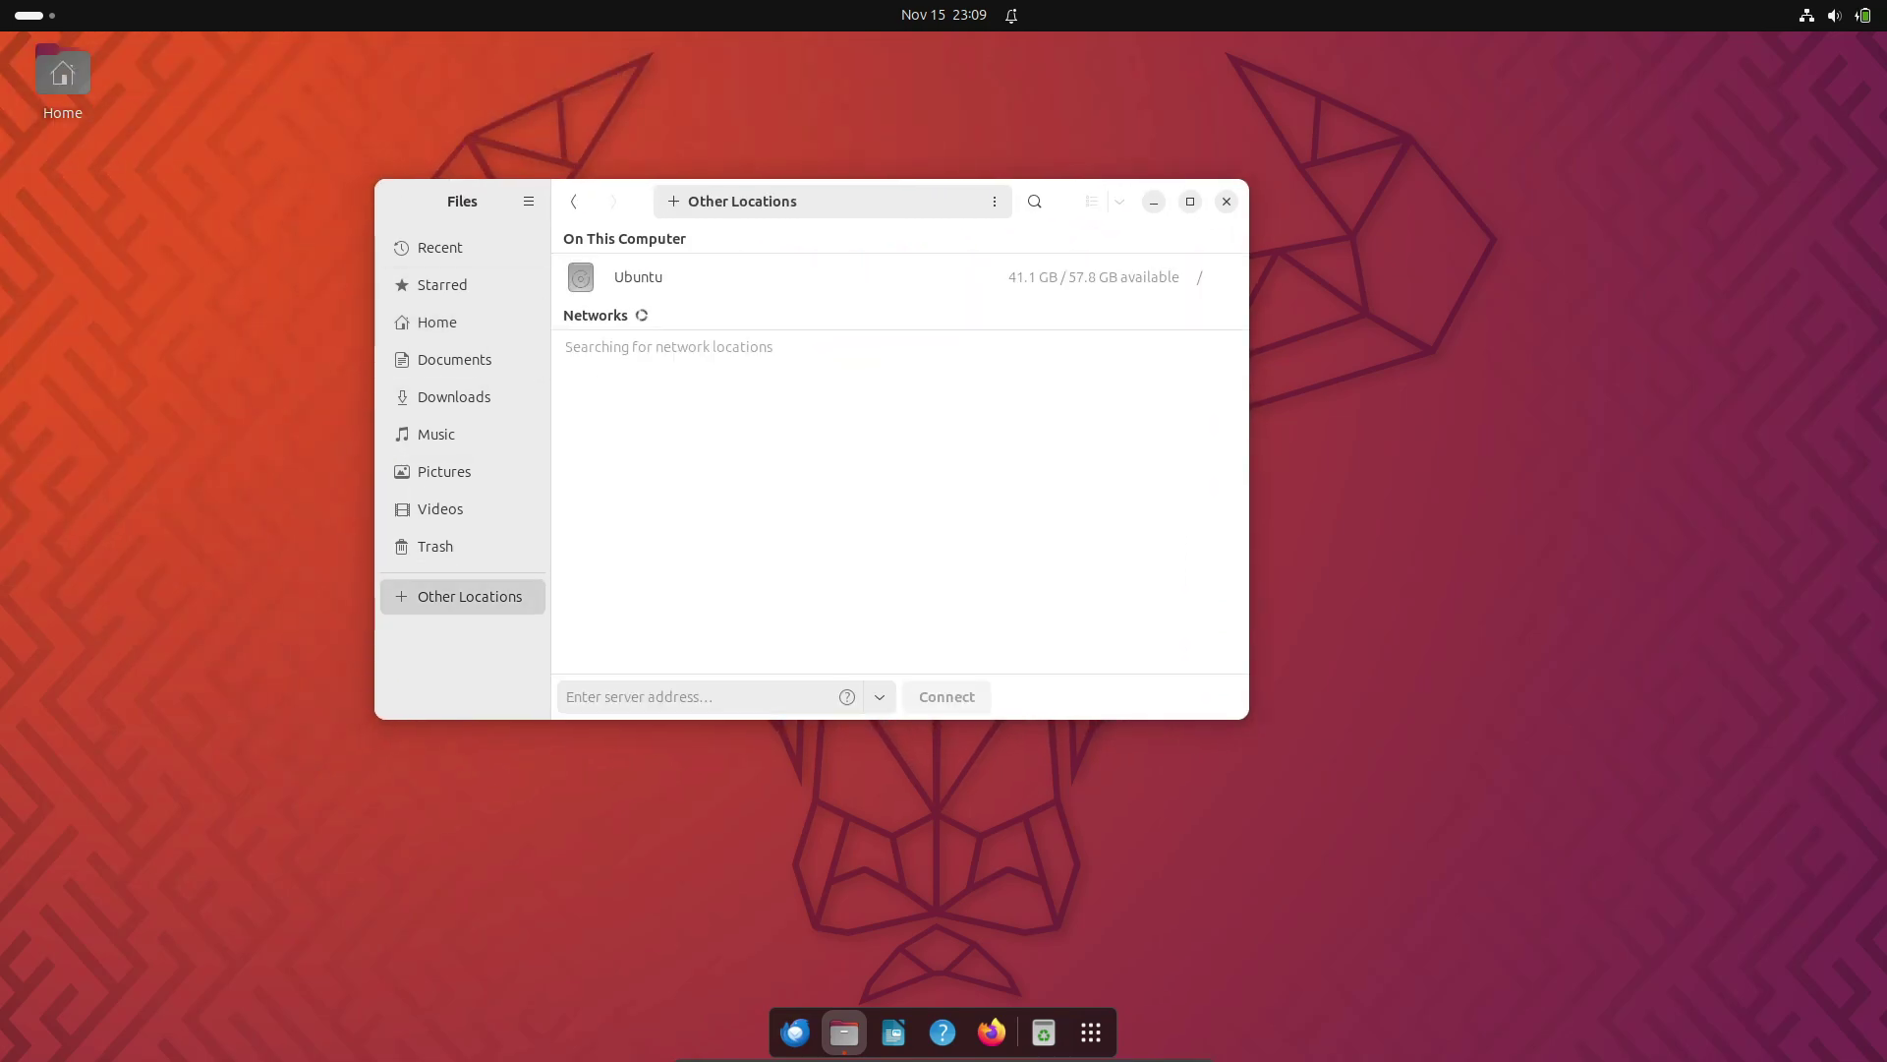
{"action": "left_click", "coordinate": [629, 278]}
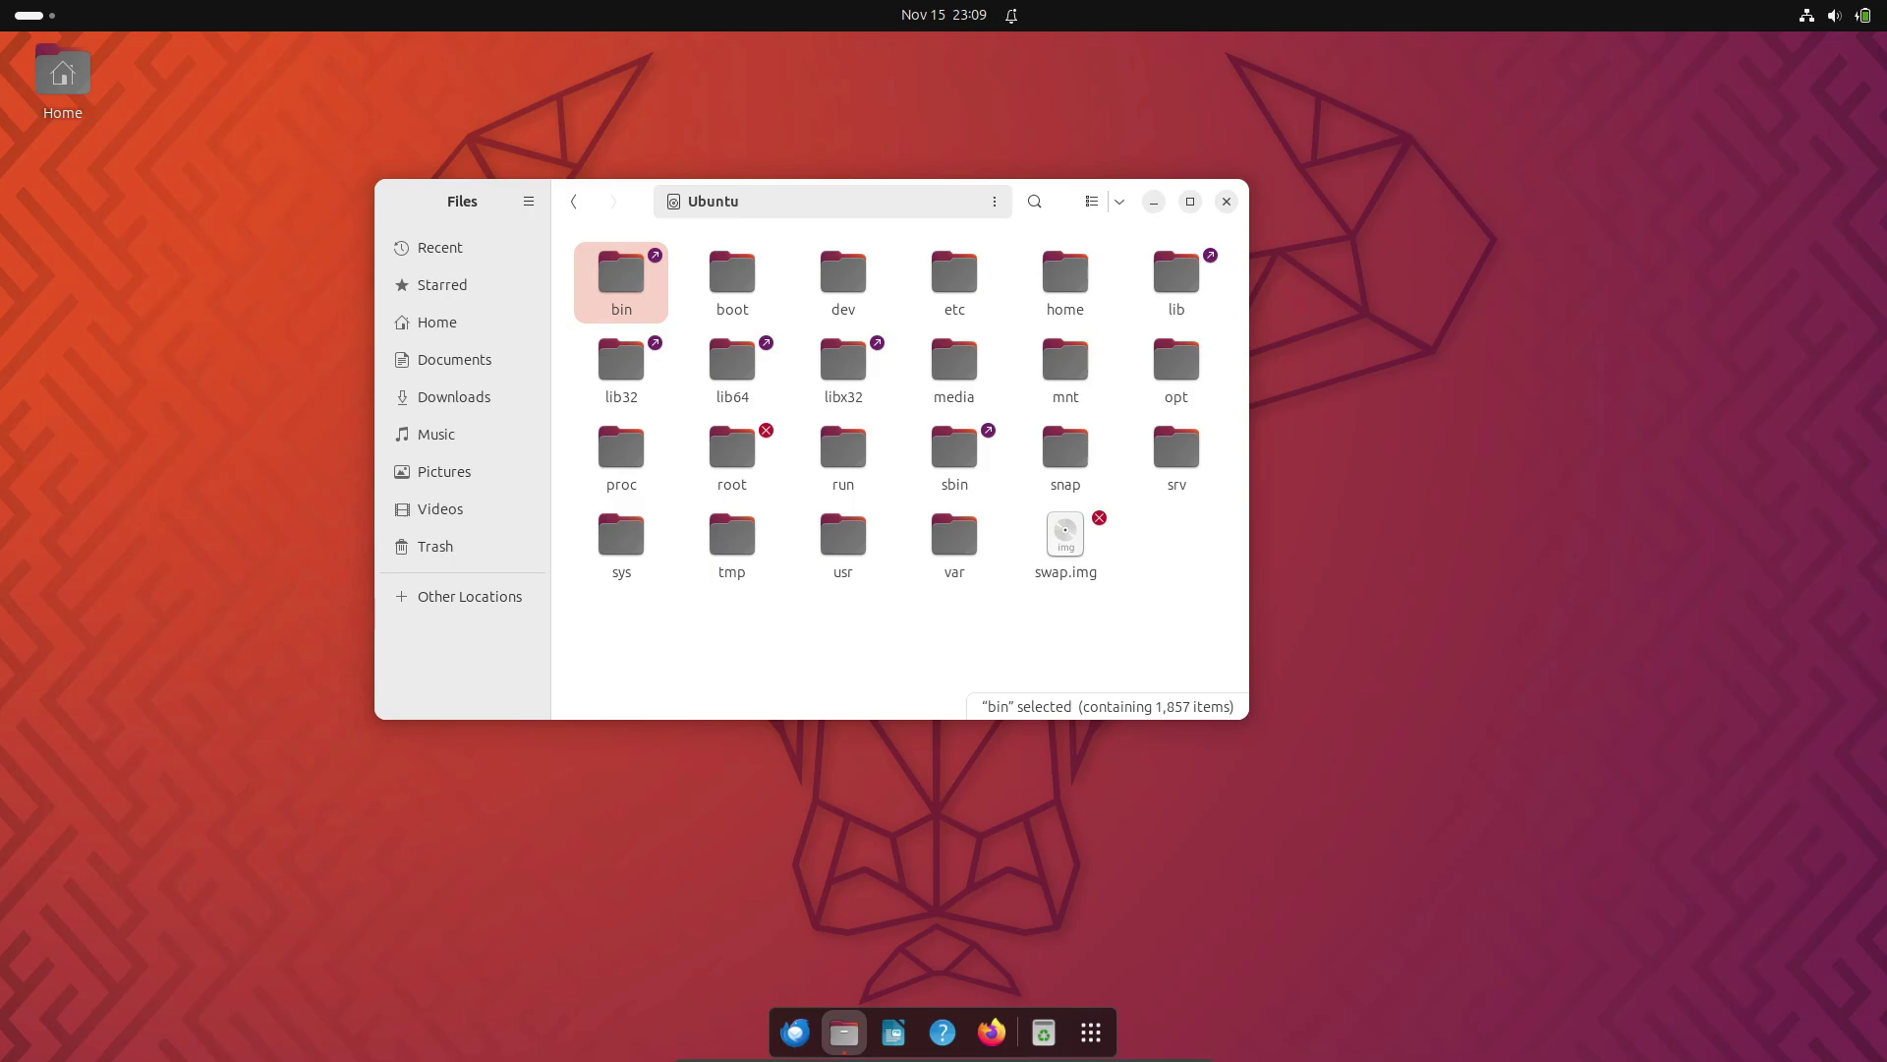
{"action": "key", "text": "alt+Left"}
{"action": "key", "text": "alt+Right"}
{"action": "left_click", "coordinate": [732, 280]}
{"action": "key", "text": "Return"}
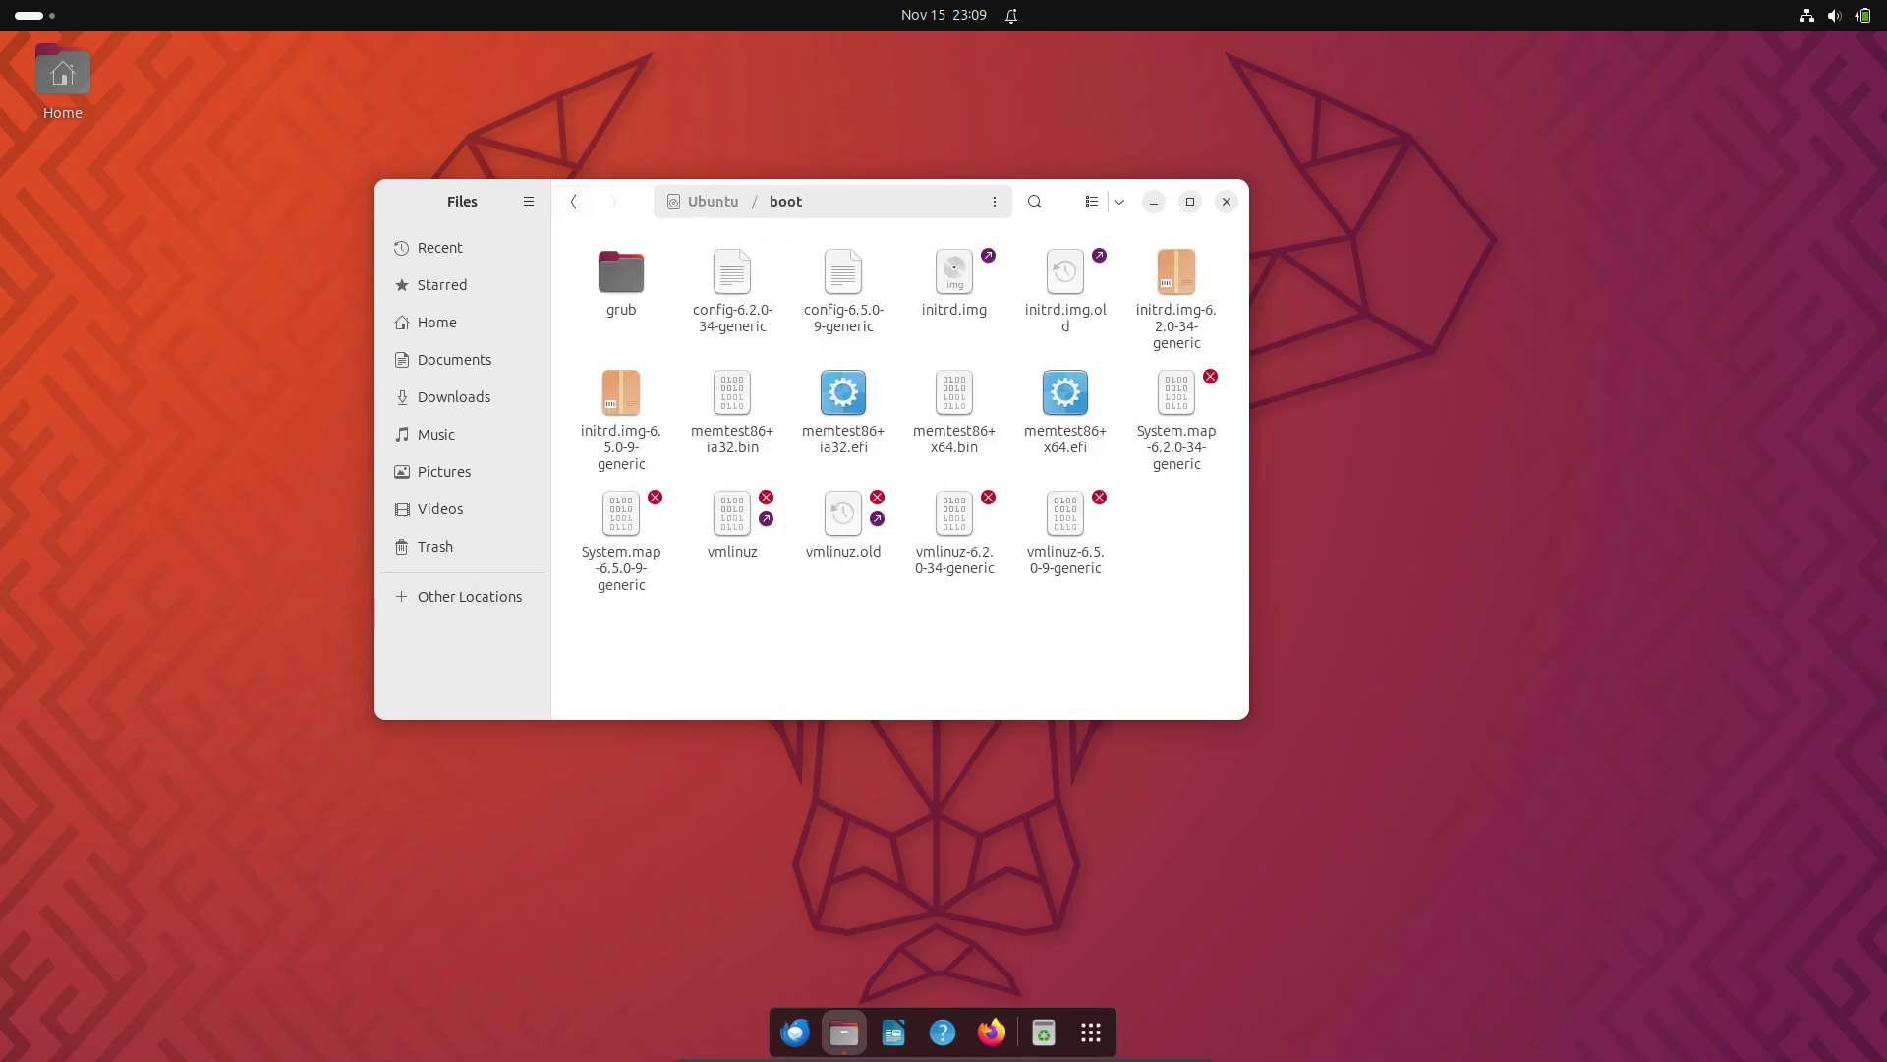
{"action": "key", "text": "alt+Left"}
{"action": "key", "text": "Right"}
{"action": "key", "text": "Return"}
{"action": "key", "text": "alt+Left"}
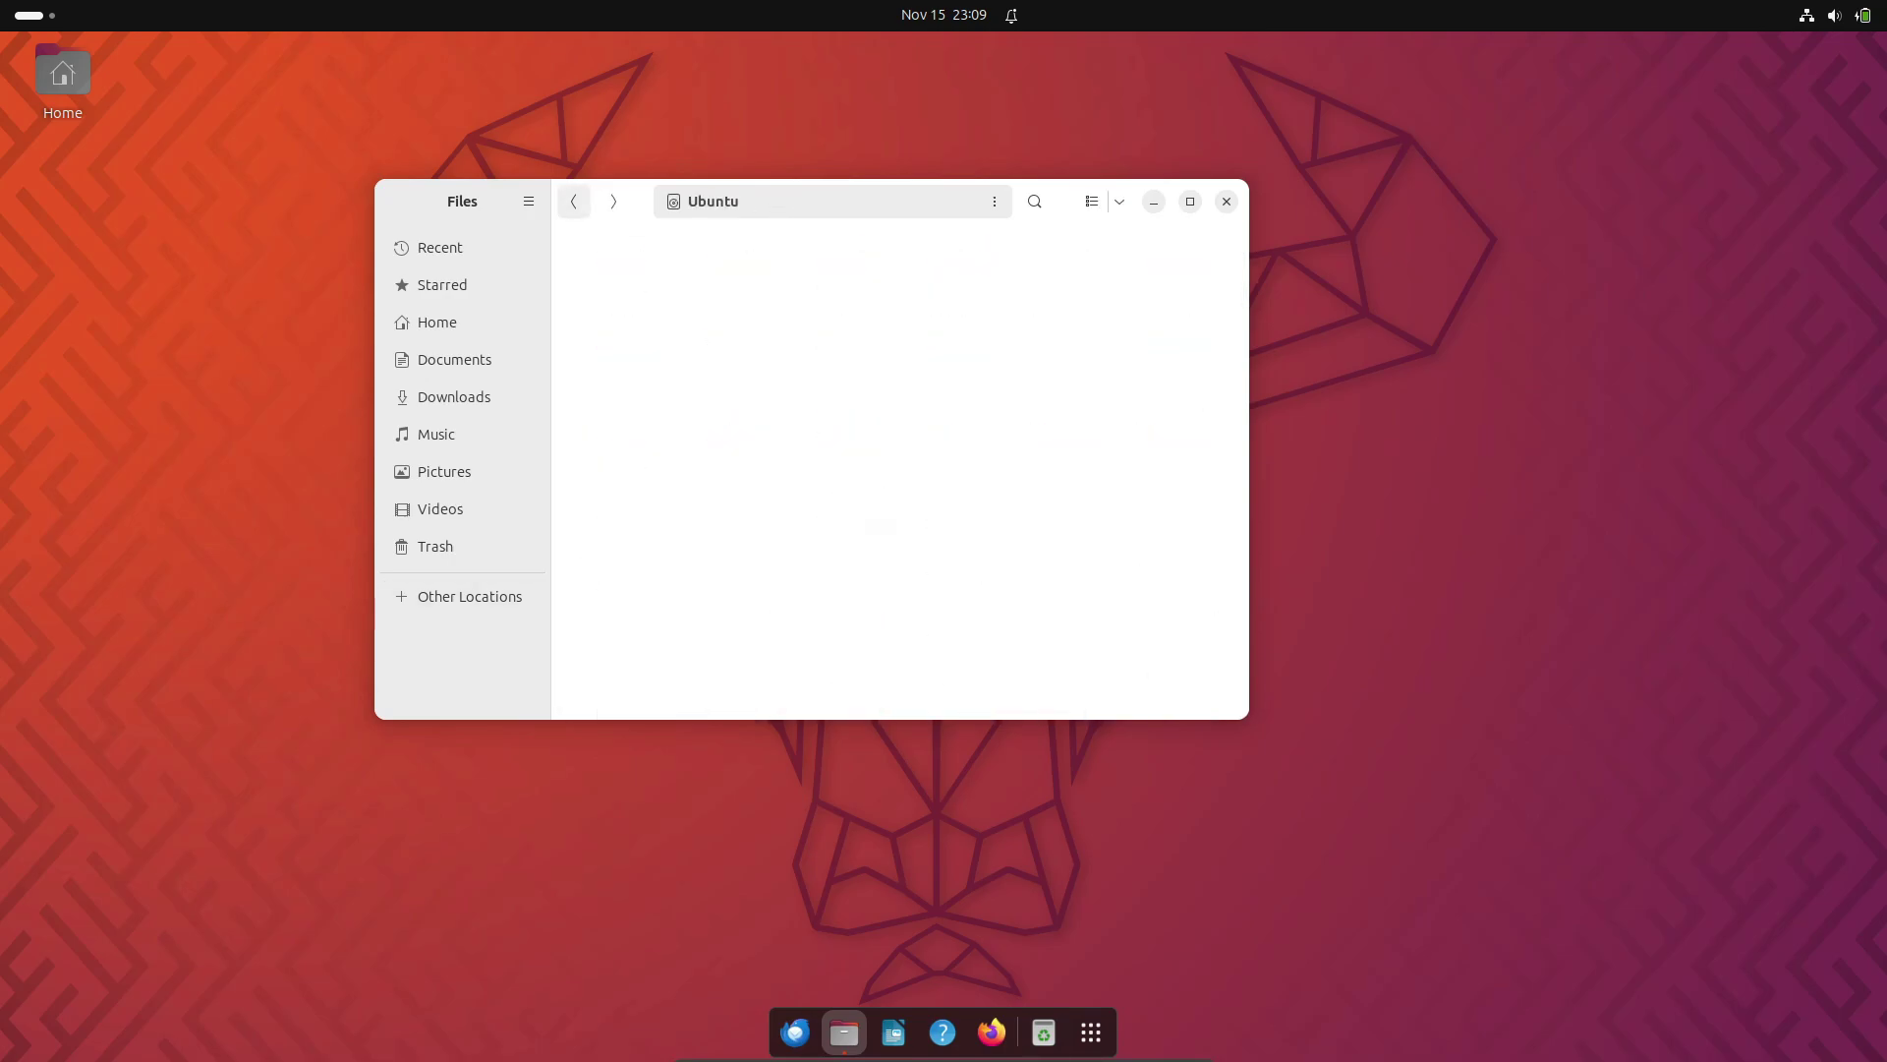
- Browse the etc and opt folders, then open lib64 showing ld-linux-x86-64.so.2
{"action": "key", "text": "Right"}
{"action": "key", "text": "Return"}
{"action": "scroll", "coordinate": [955, 349], "scroll_direction": "down", "scroll_amount": 3}
{"action": "scroll", "coordinate": [955, 349], "scroll_direction": "down", "scroll_amount": 15}
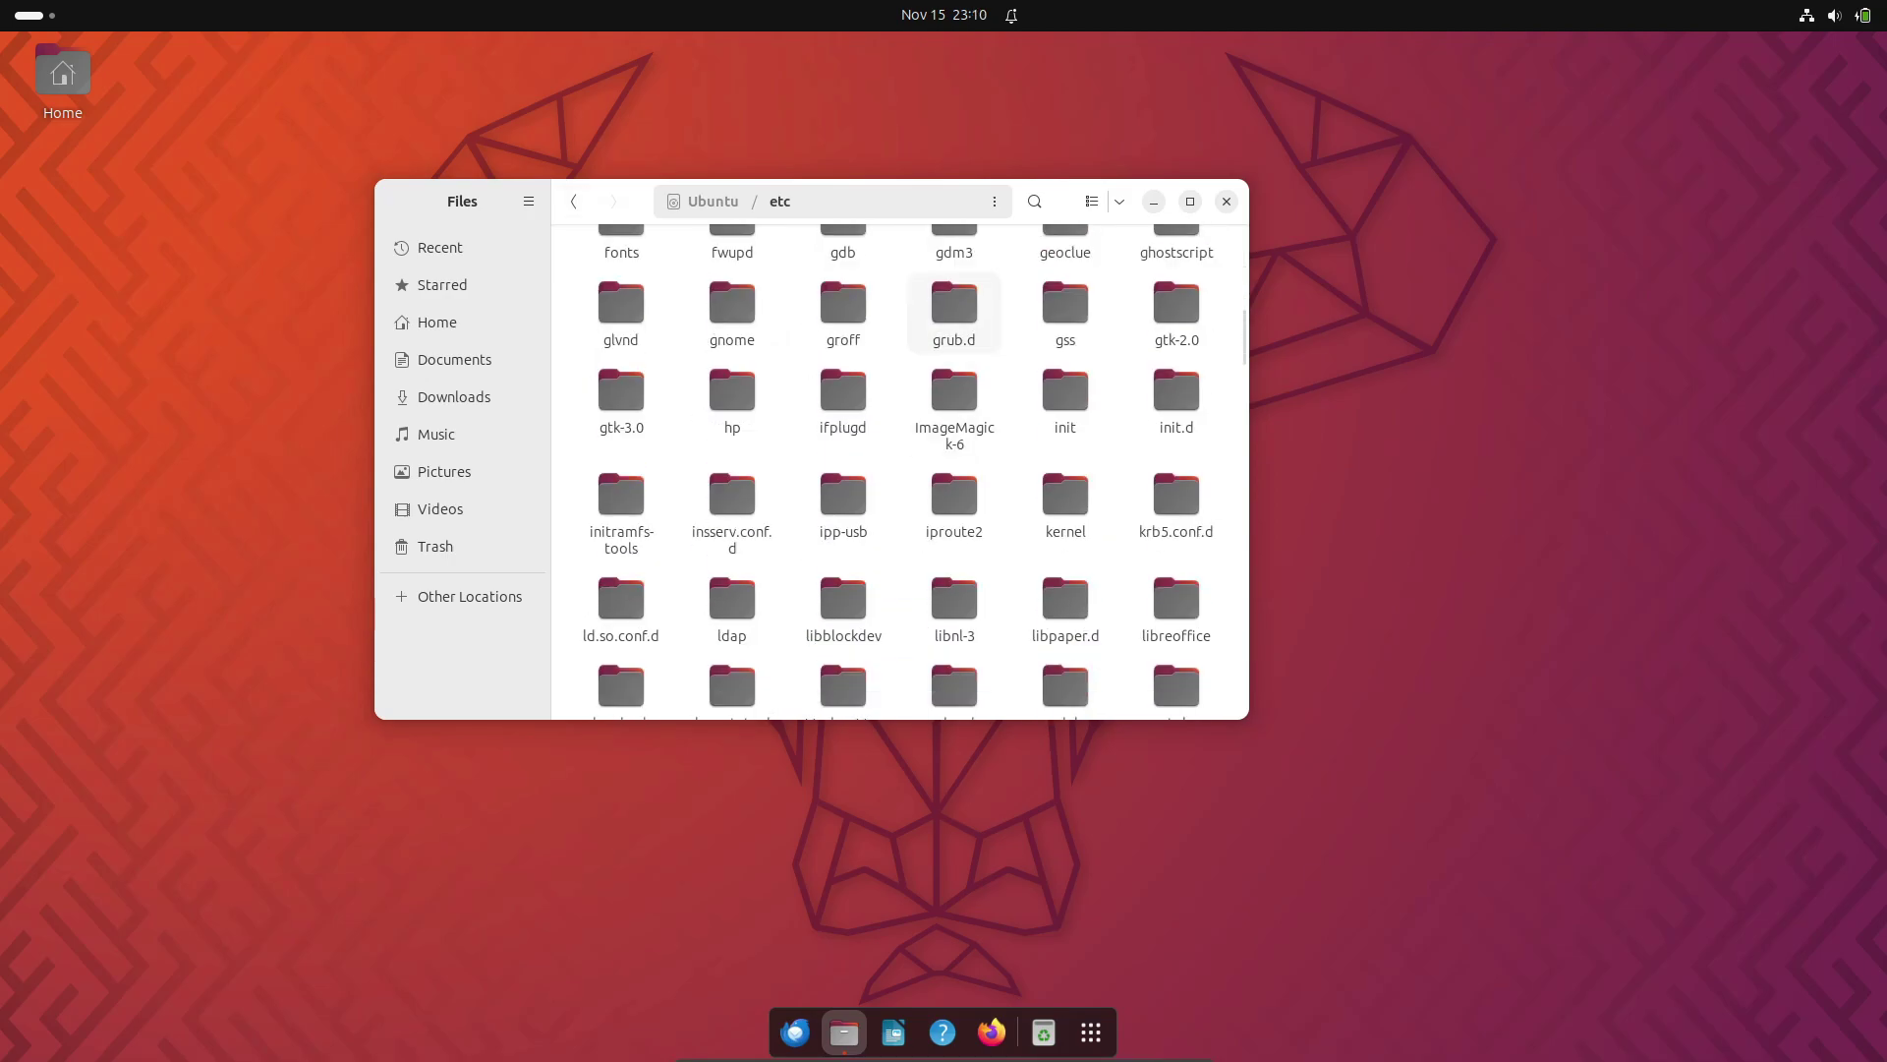
{"action": "scroll", "coordinate": [955, 349], "scroll_direction": "down", "scroll_amount": 3}
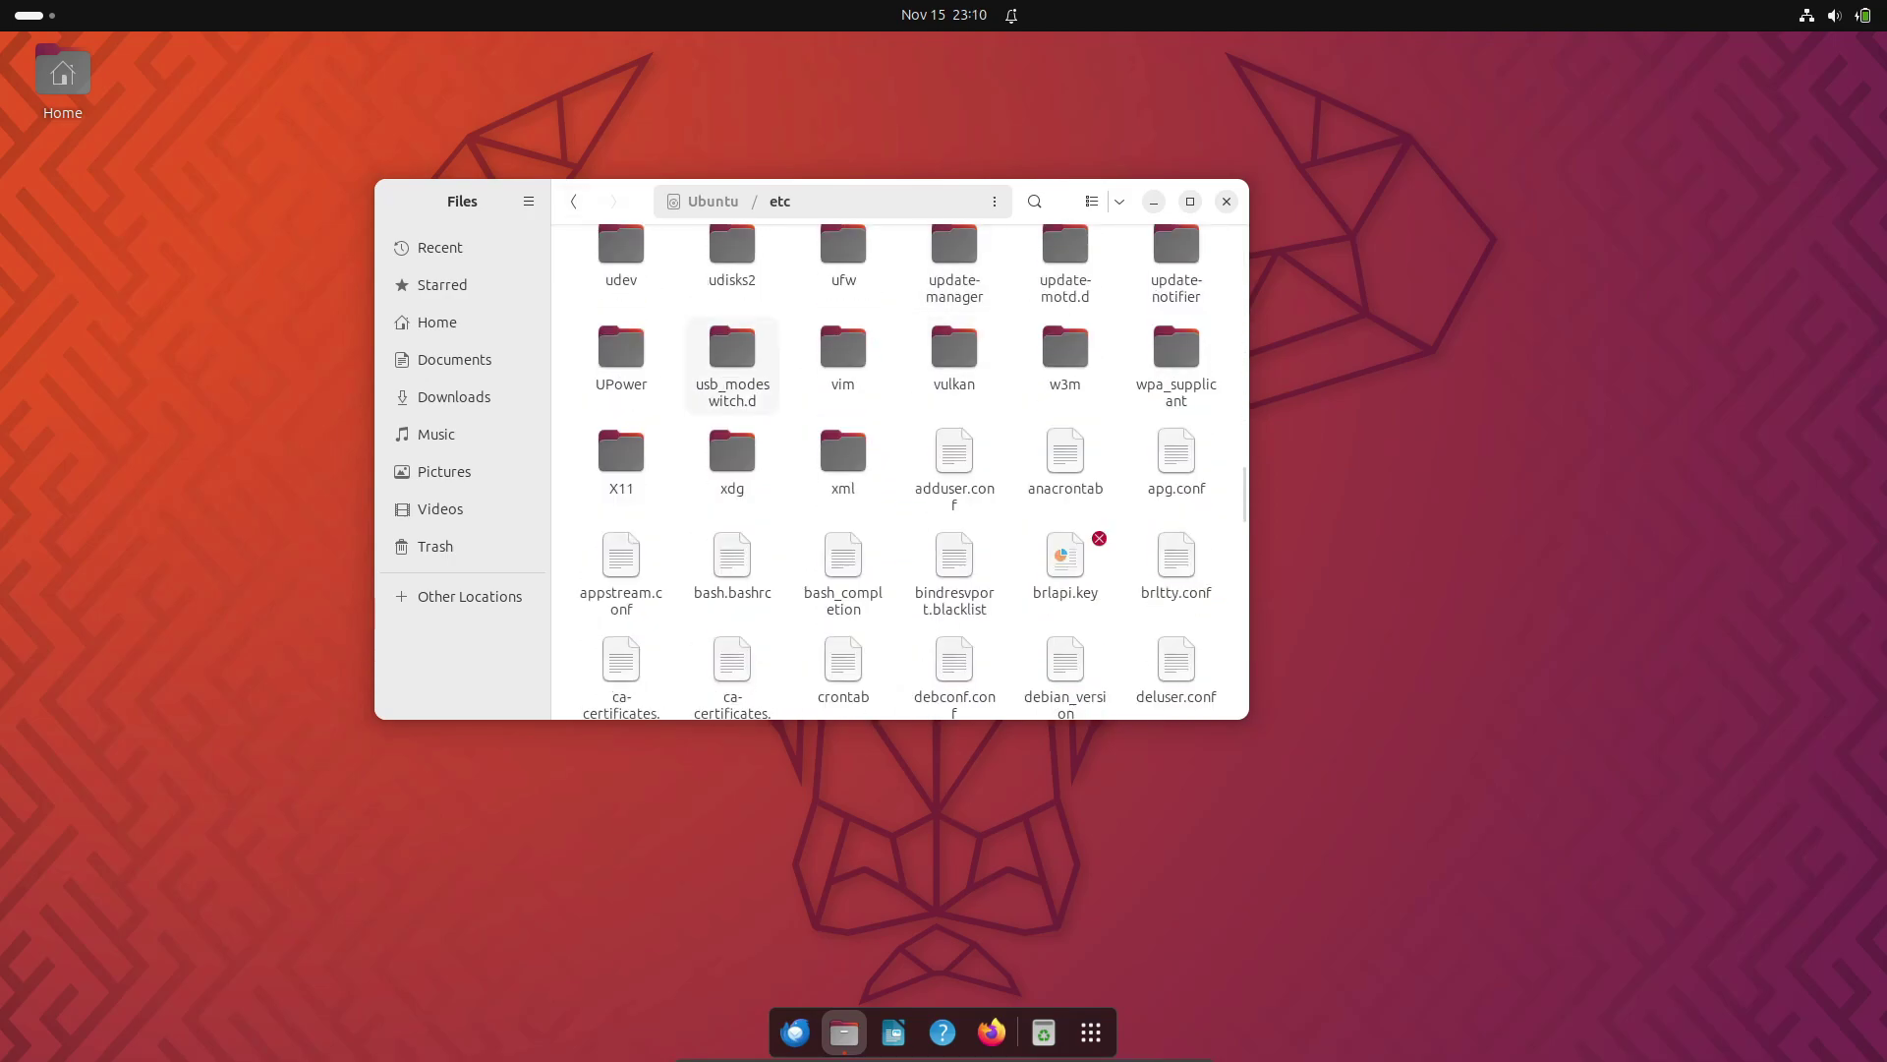
{"action": "key", "text": "alt+Left"}
{"action": "type", "text": "opt"}
{"action": "key", "text": "Return"}
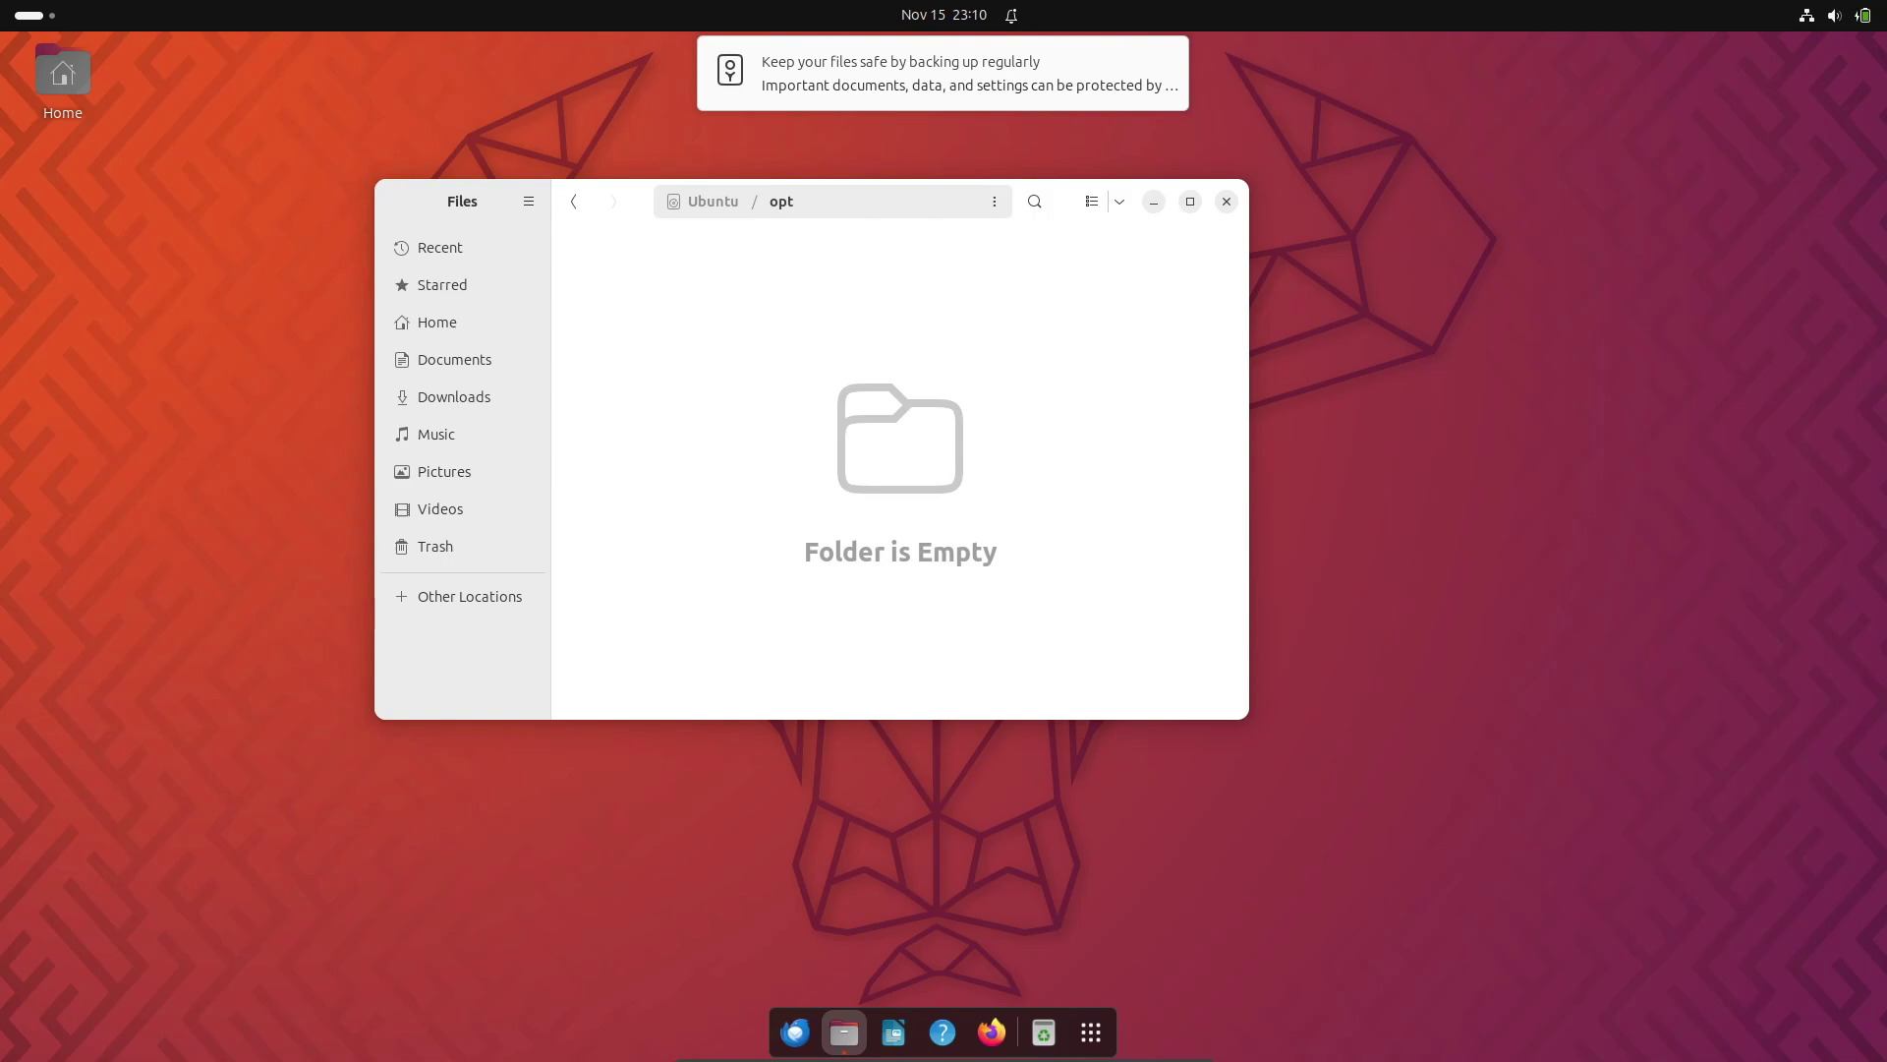
{"action": "key", "text": "alt+Left"}
{"action": "type", "text": "lib64"}
{"action": "key", "text": "Return"}
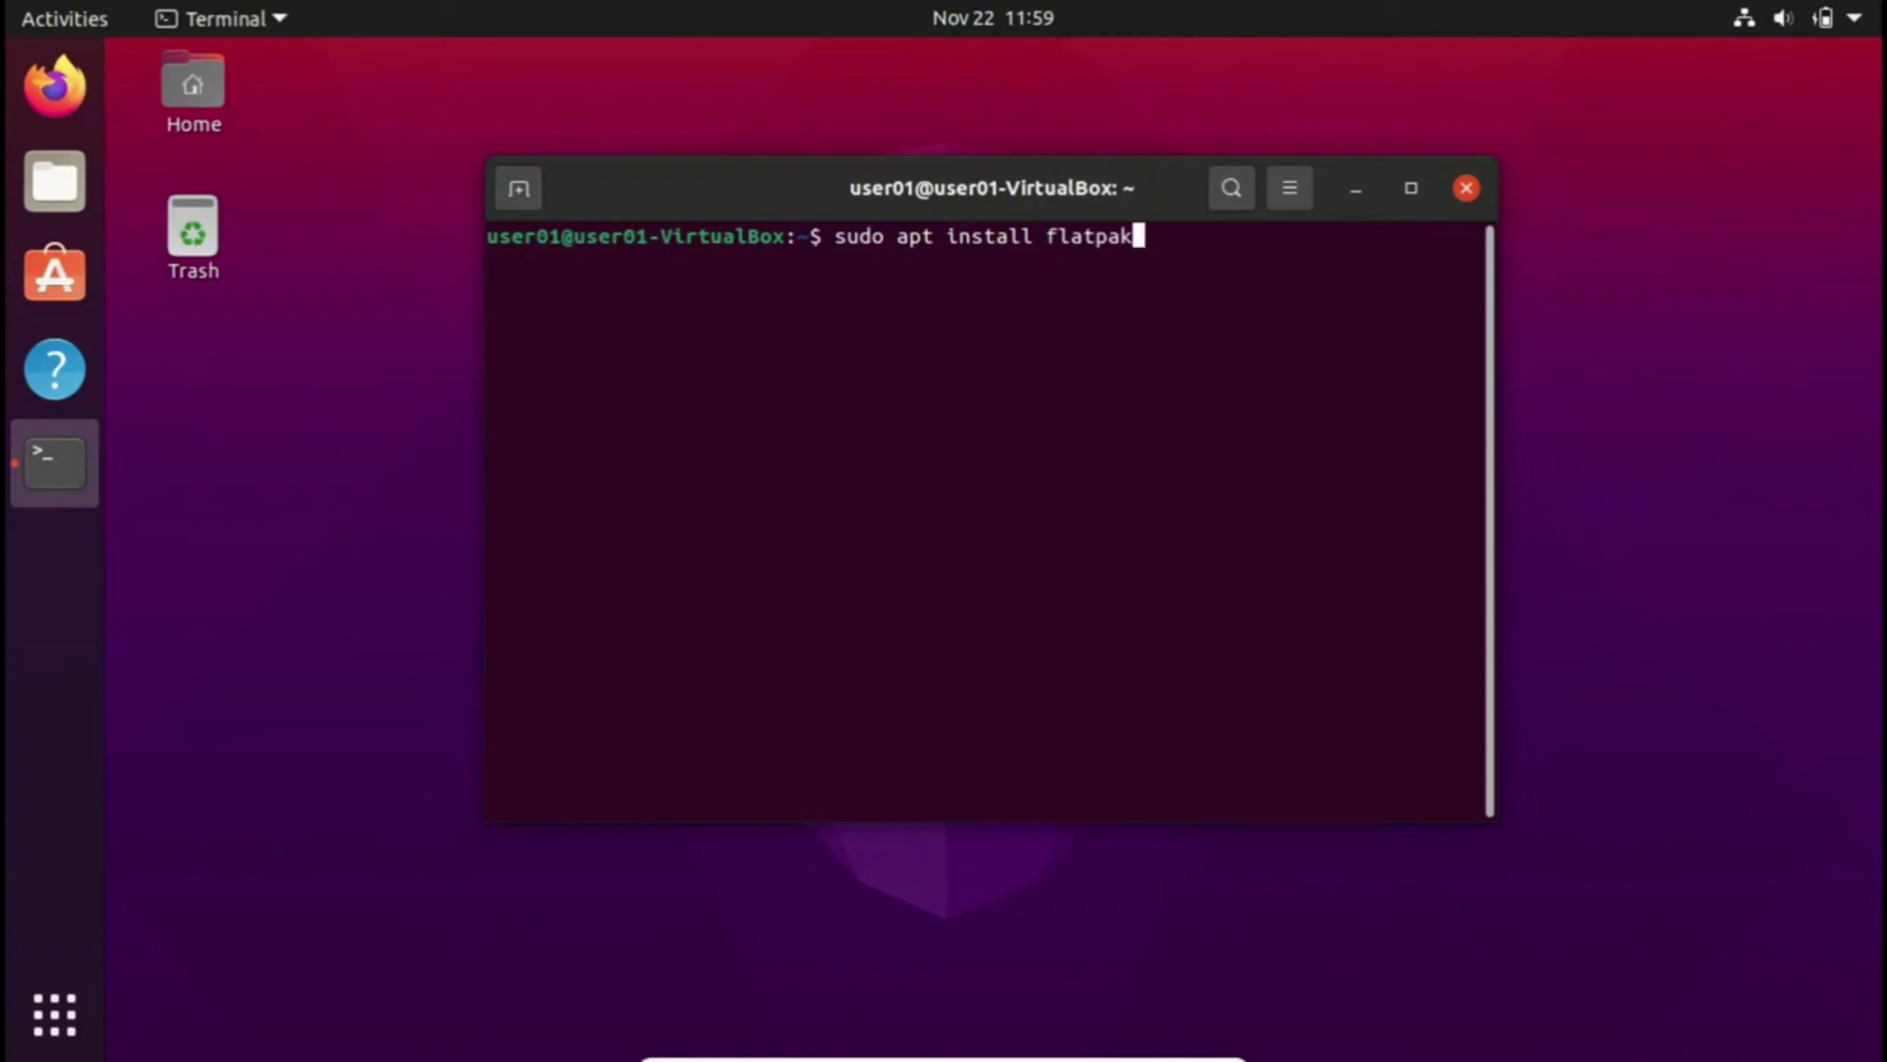
- Submit 'sudo apt install flatpak' and authenticate with the administrator password
{"action": "key", "text": "Return"}
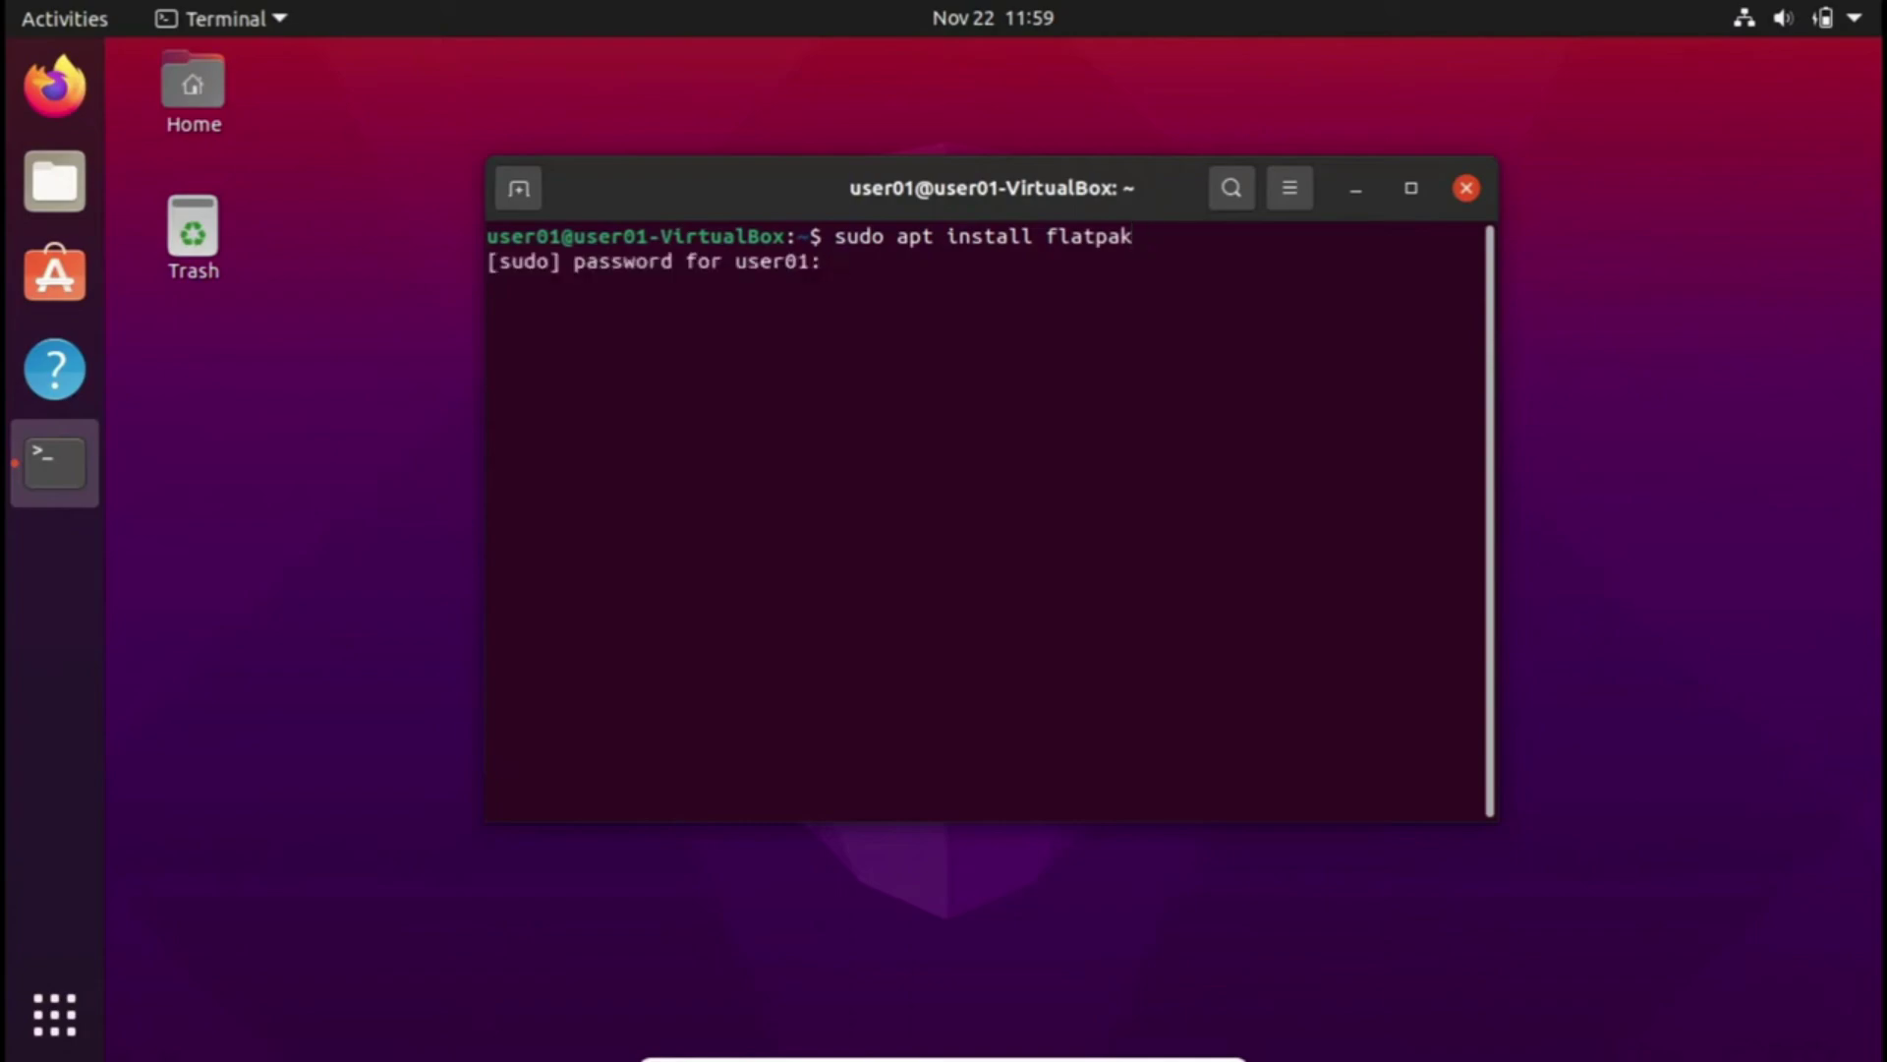
{"action": "key", "text": "Return"}
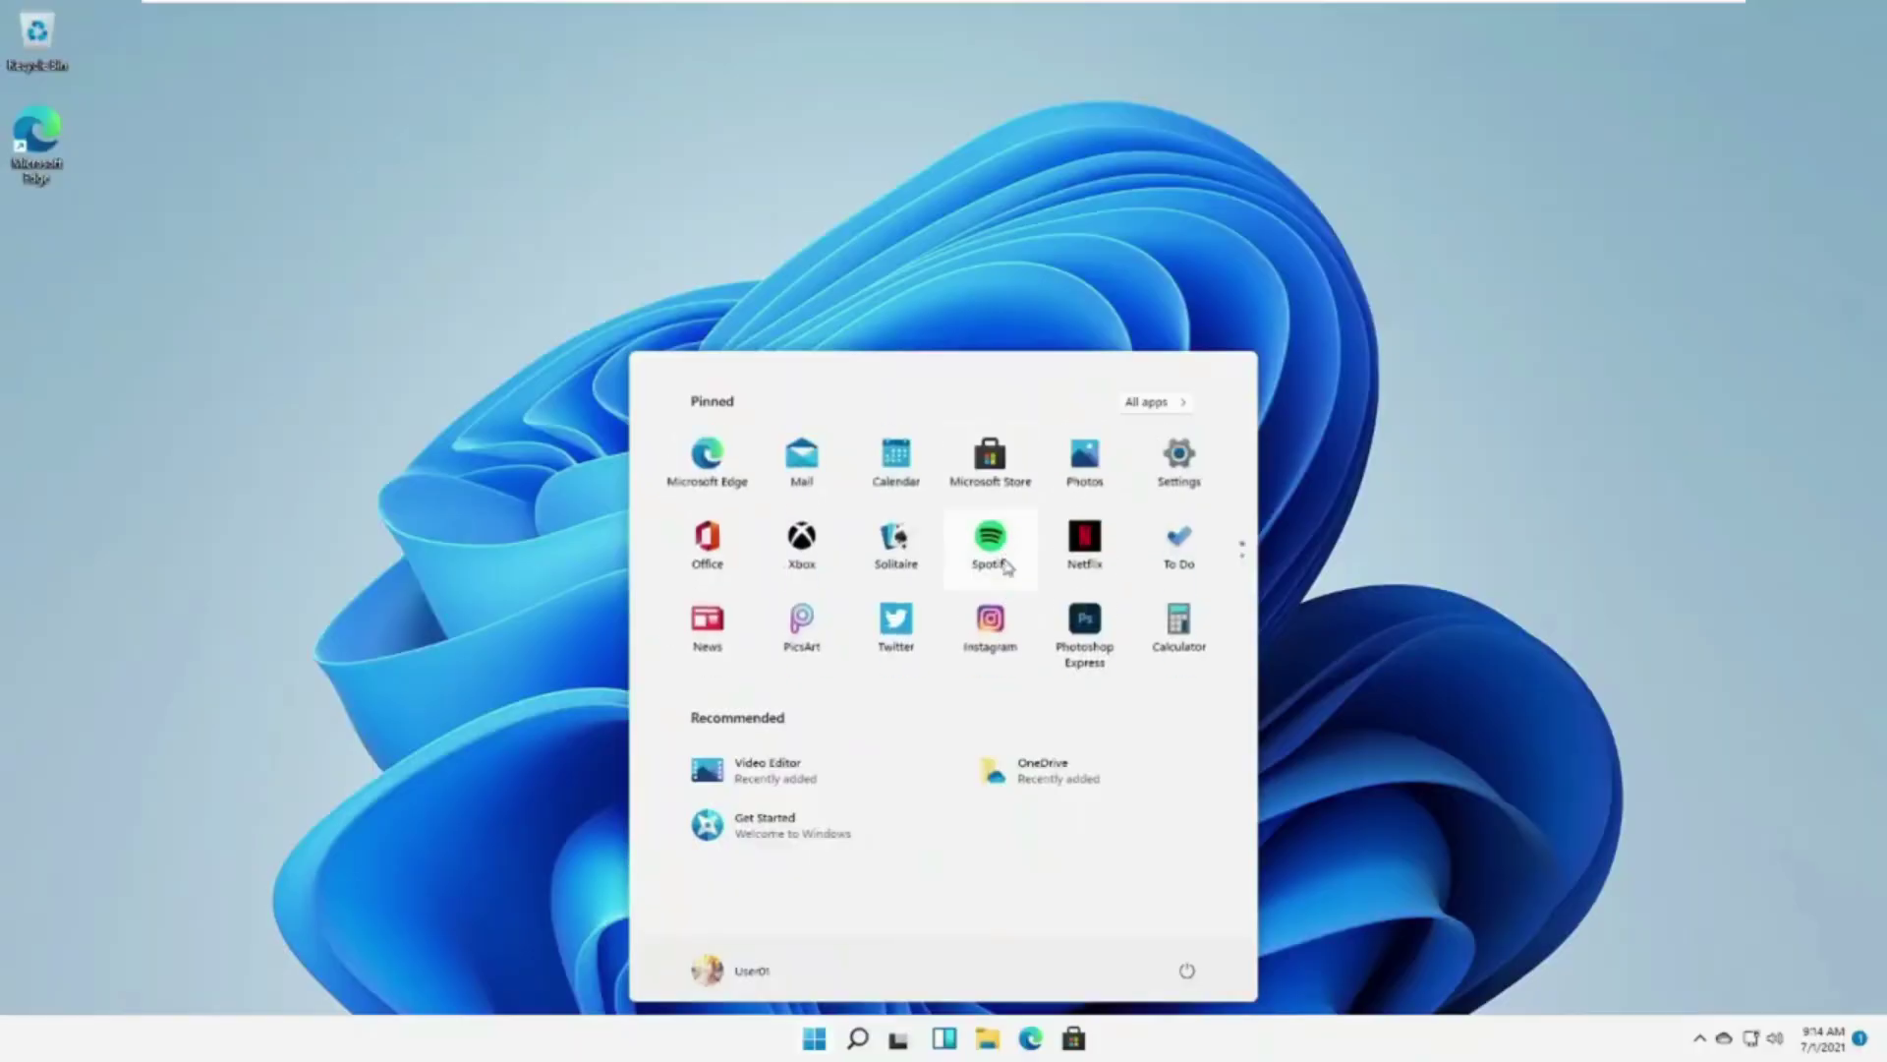
- Check OneDrive's sync status from the hidden tray icons, then close the panel
{"action": "left_click", "coordinate": [1701, 1039]}
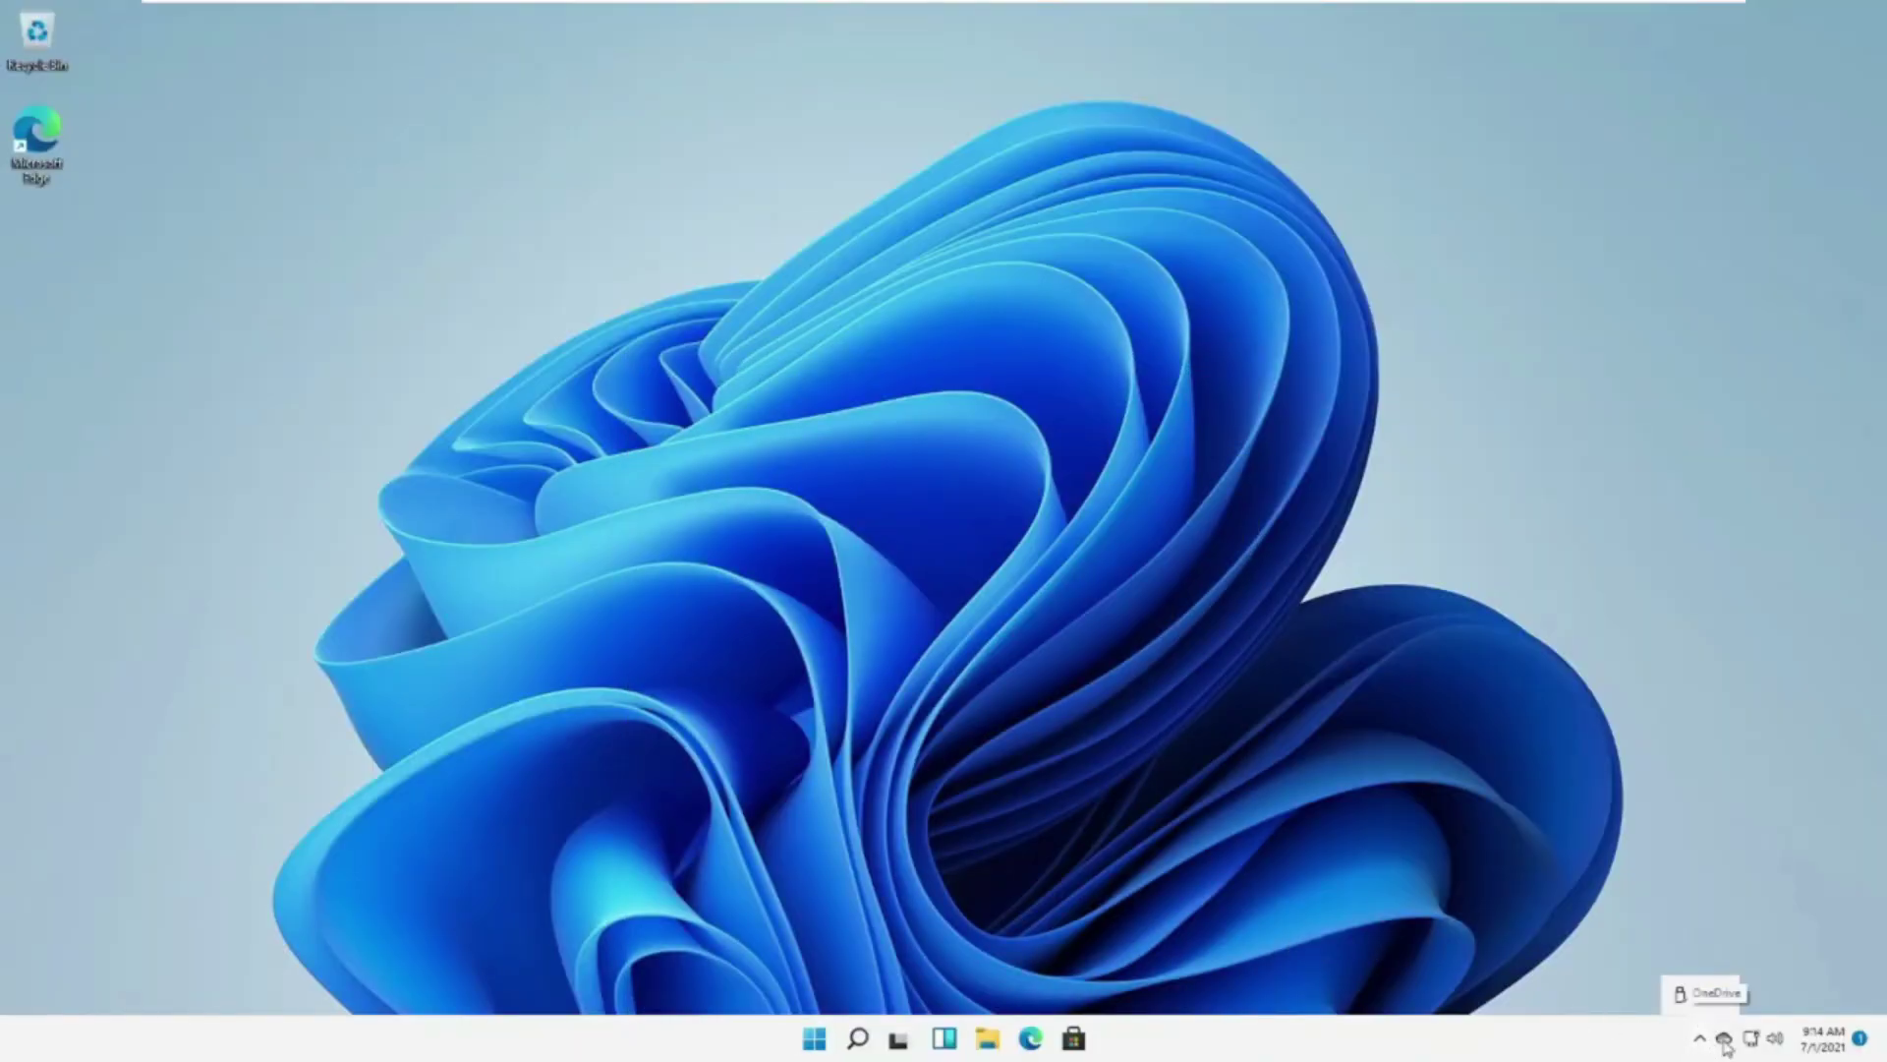
{"action": "left_click", "coordinate": [1725, 1042]}
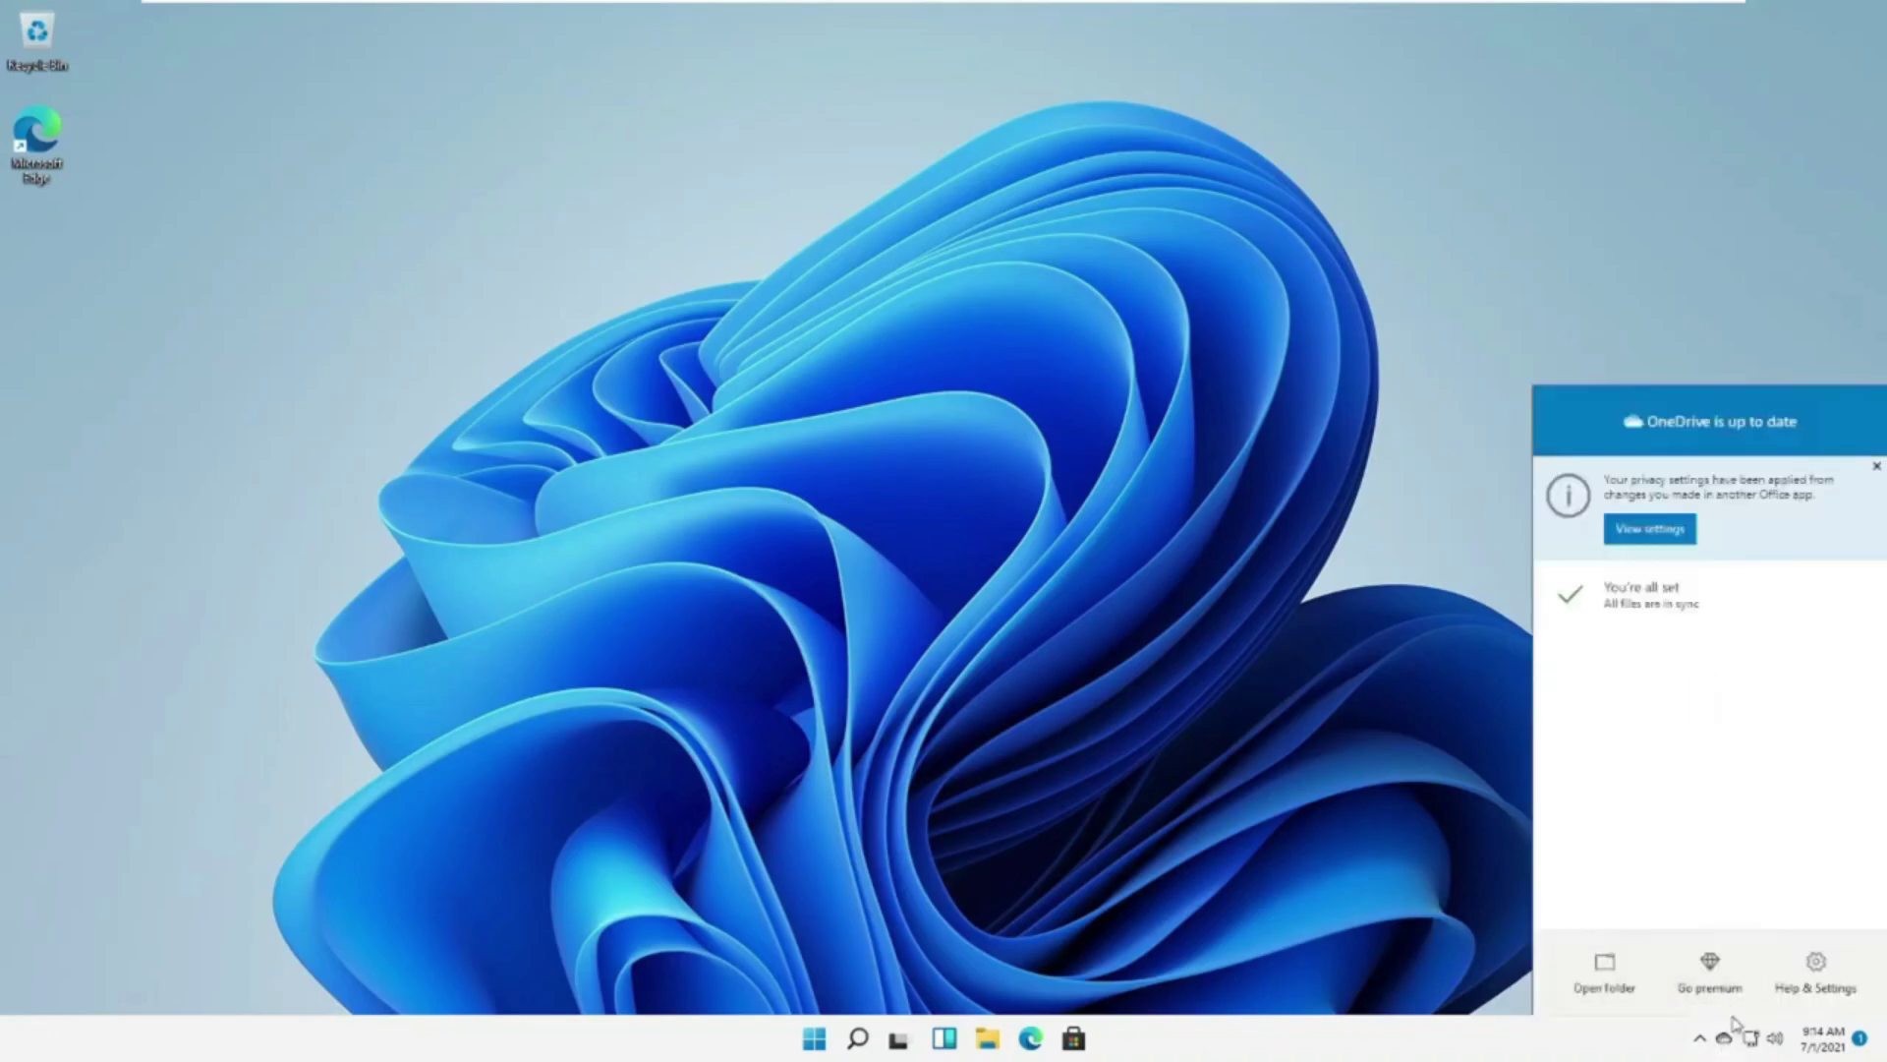
{"action": "left_click", "coordinate": [1727, 1042]}
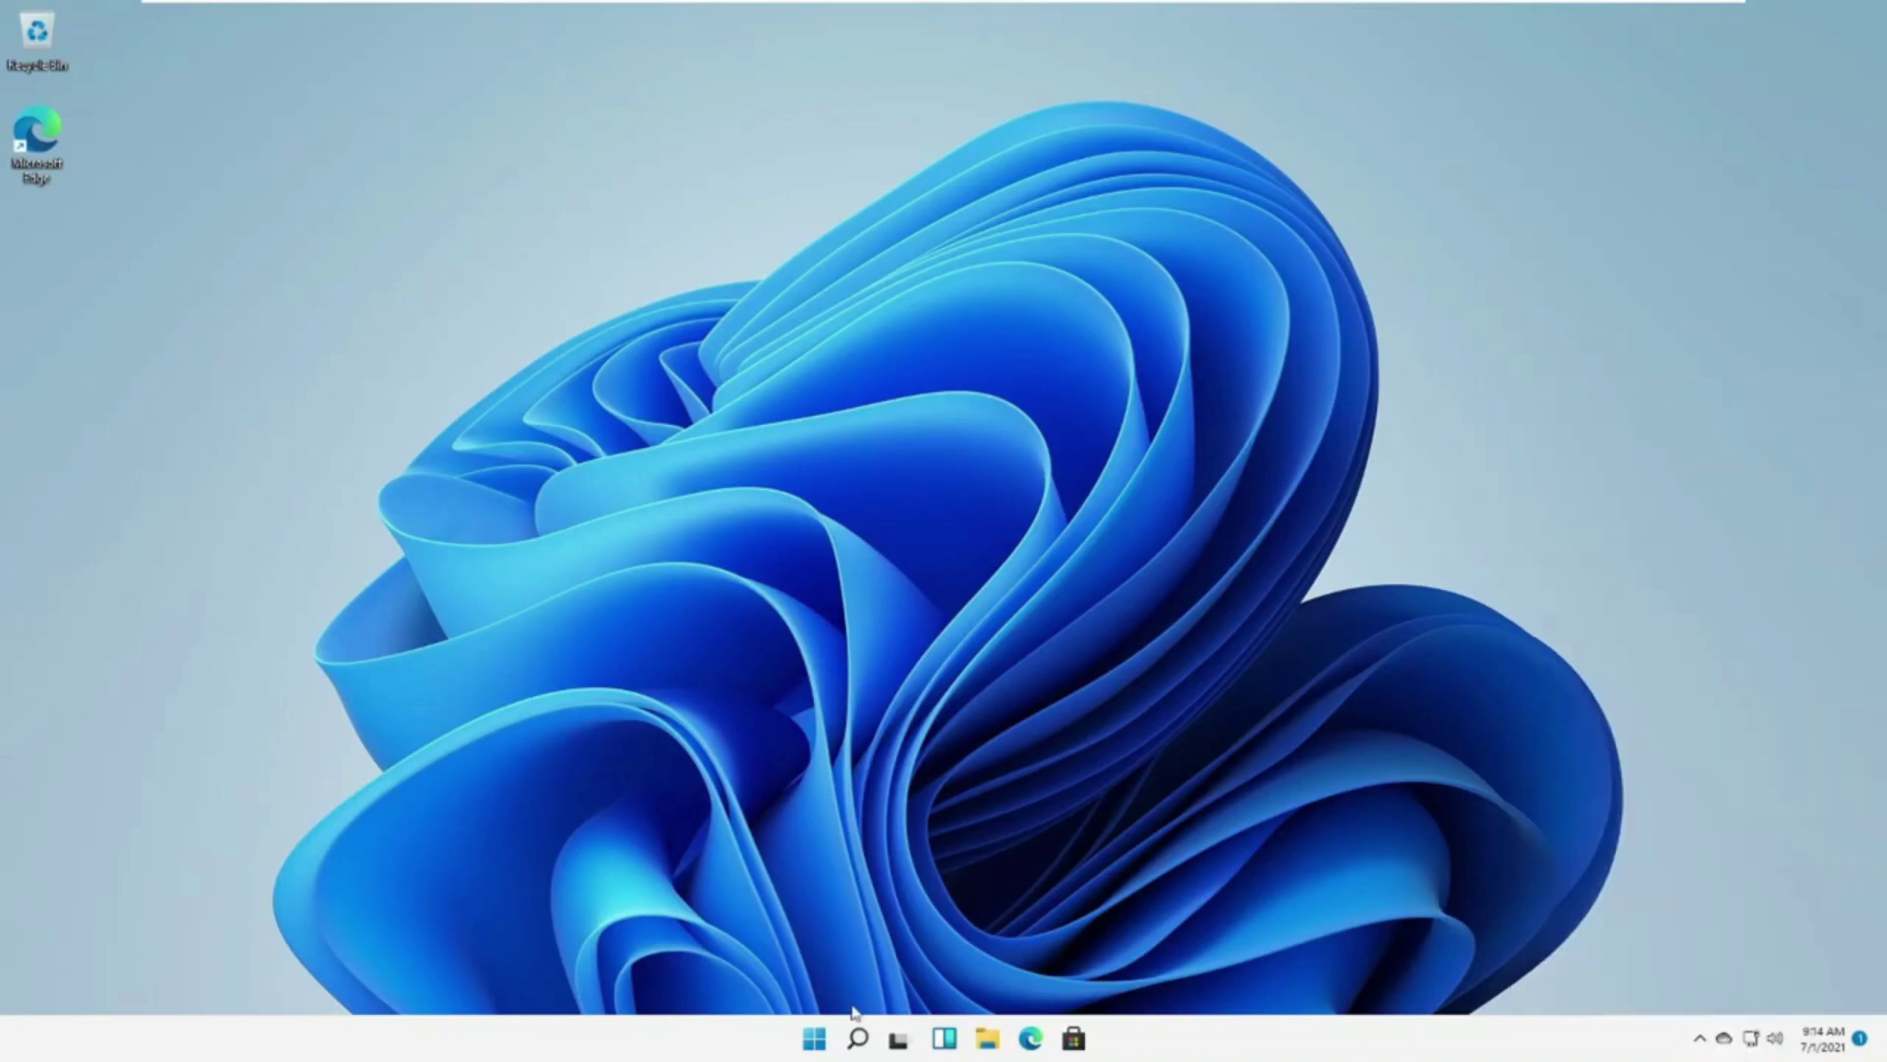
- View memory usage in Task Manager's Performance tab, ending on the Microsoft Store home page
{"action": "left_click", "coordinate": [815, 1040]}
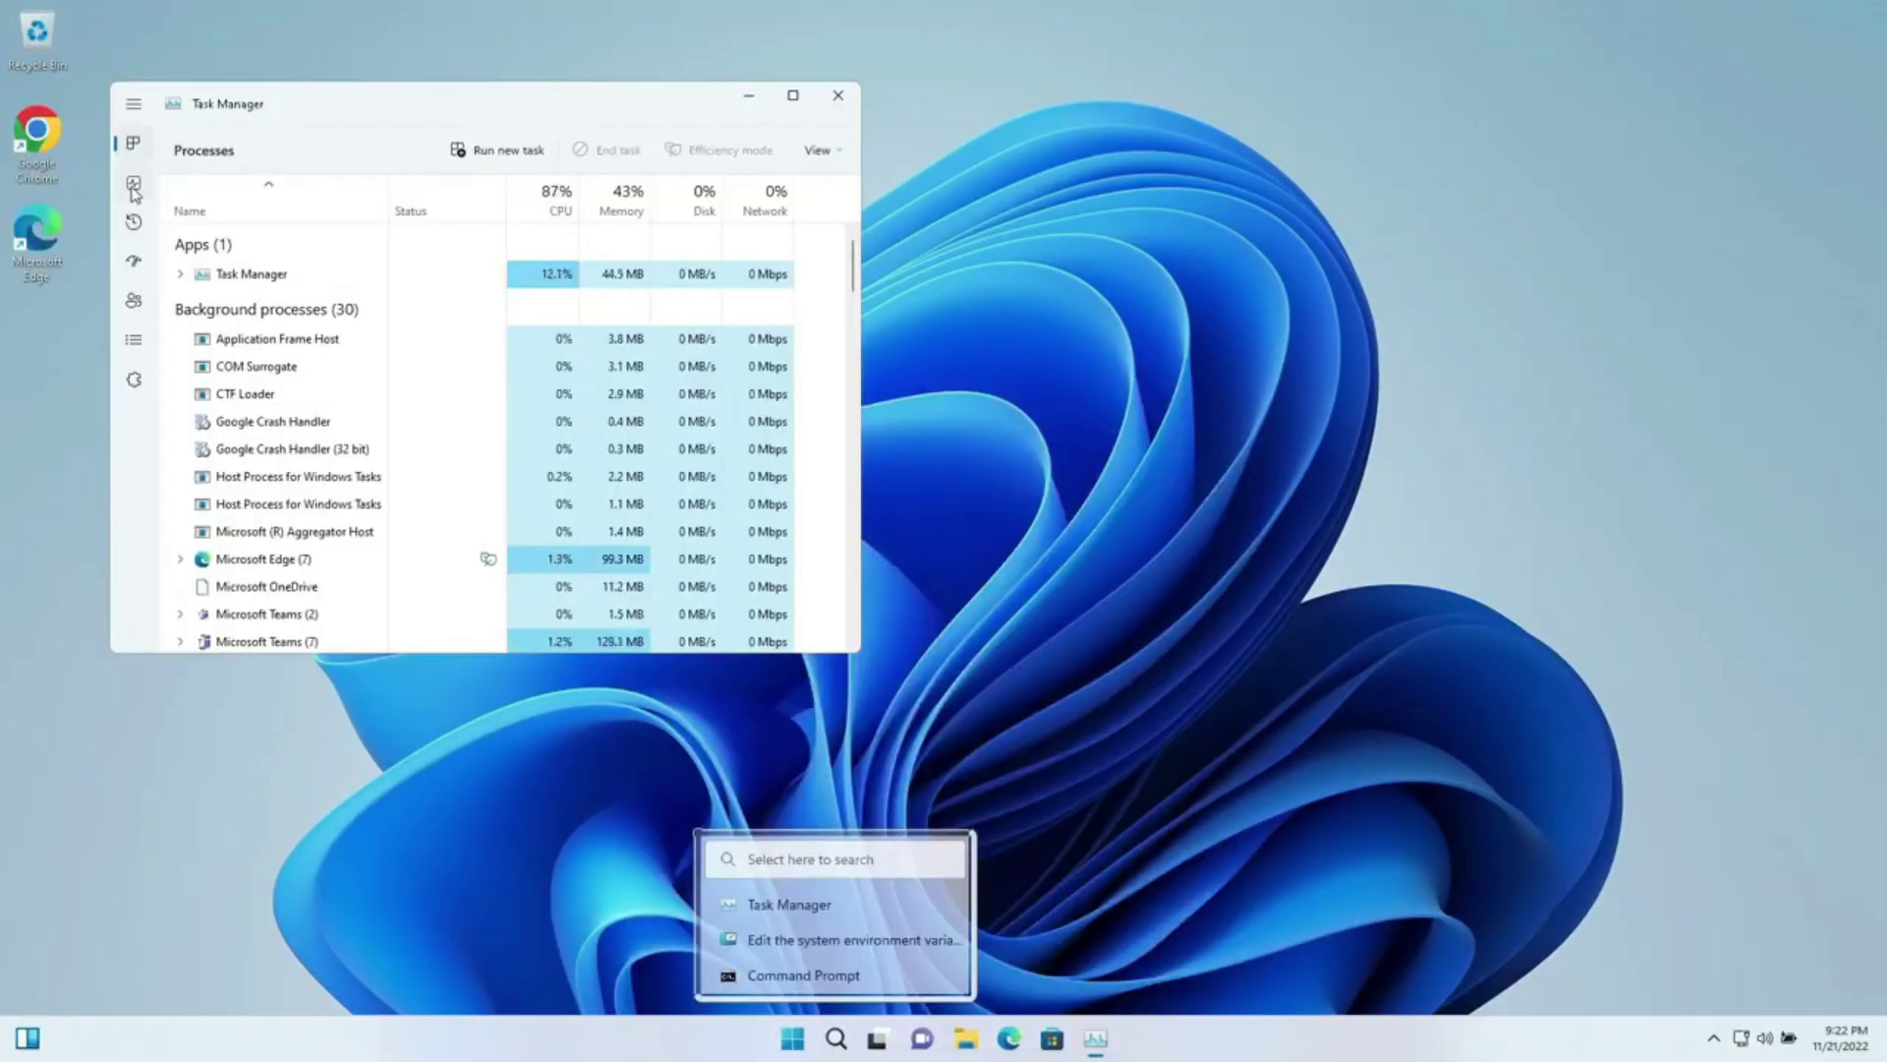
{"action": "left_click", "coordinate": [134, 183]}
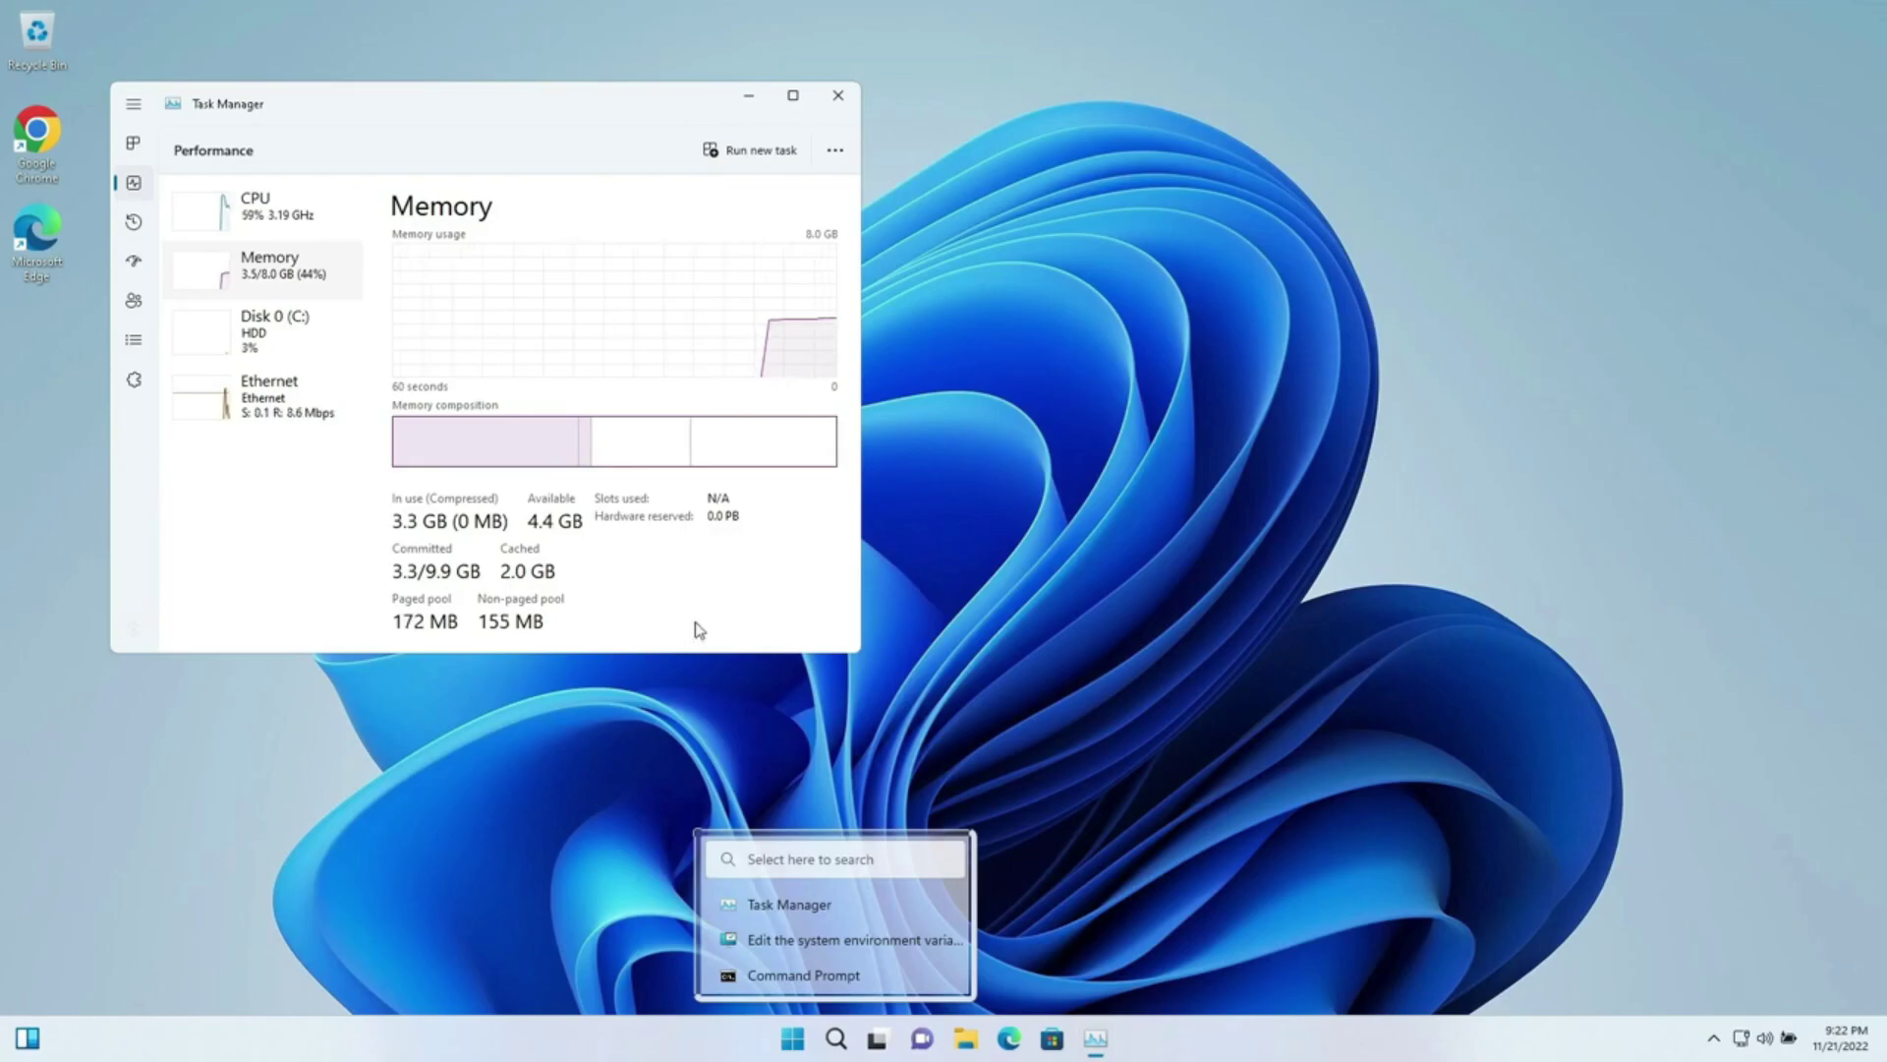
{"action": "left_click", "coordinate": [1170, 696]}
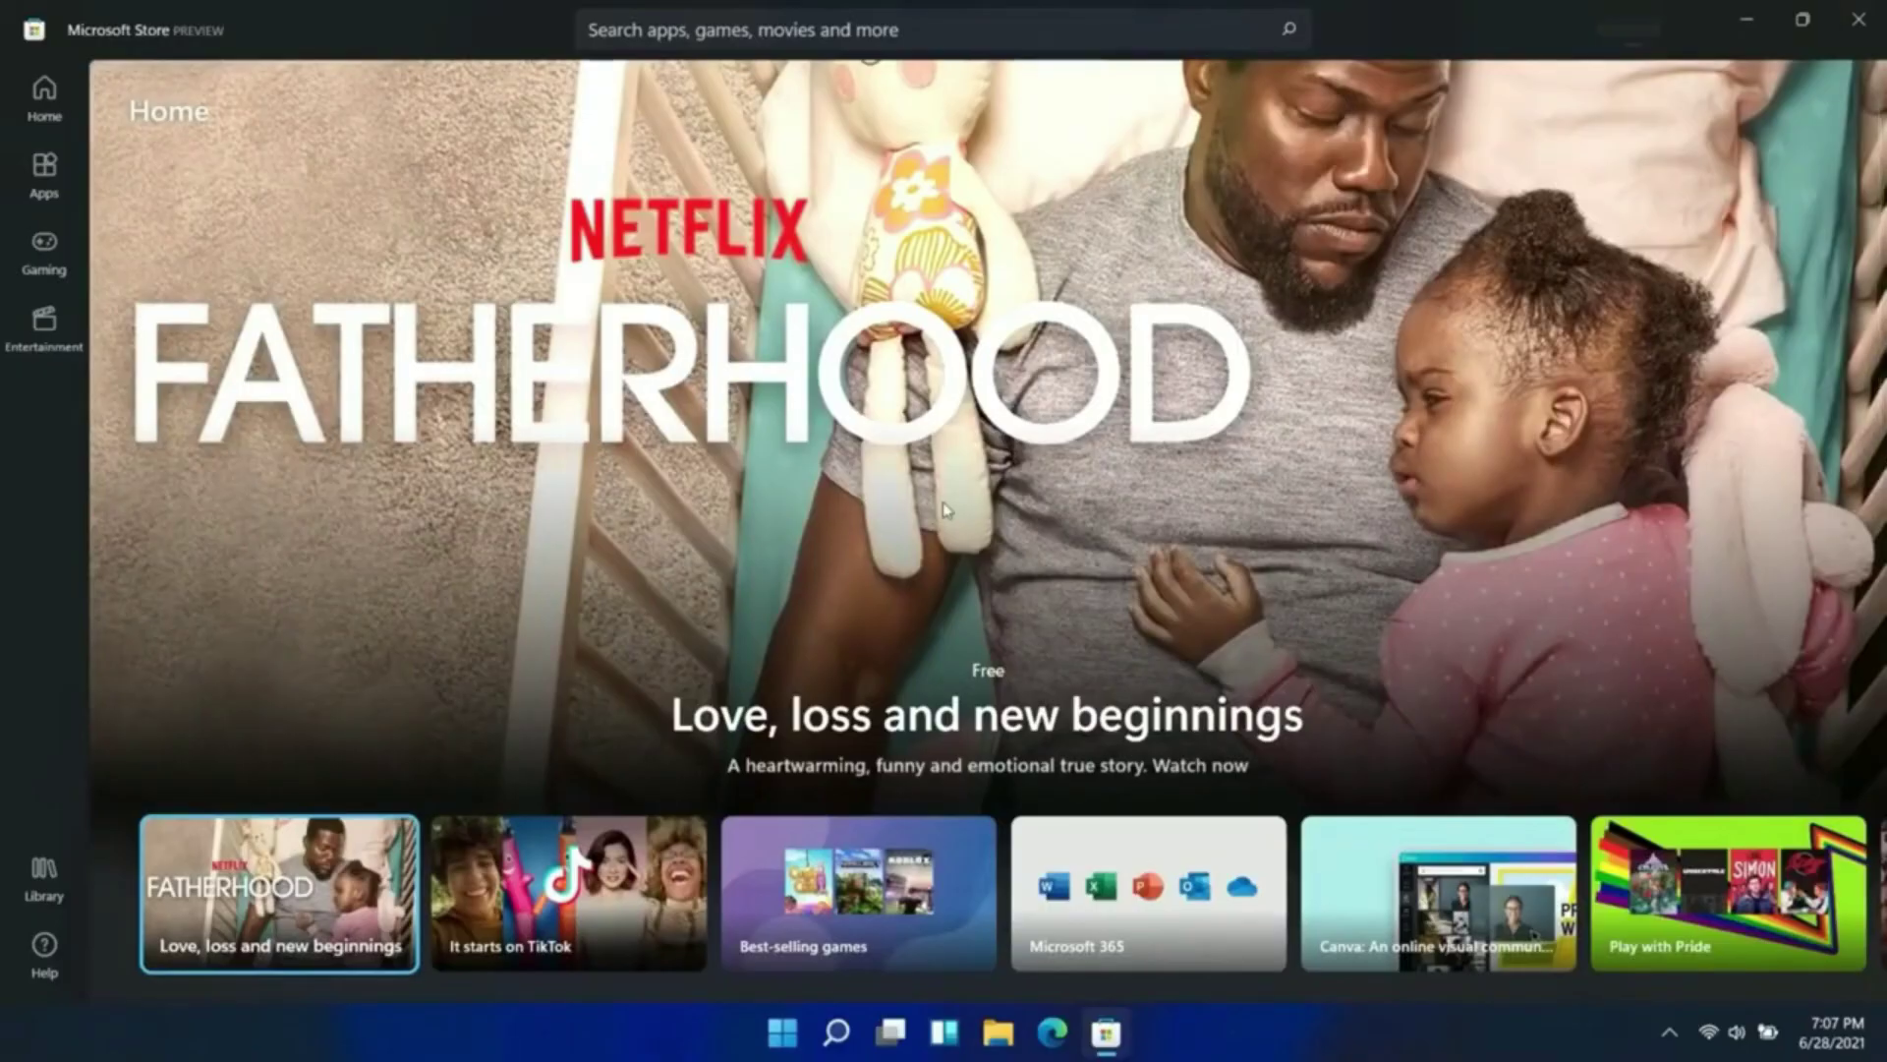
{"action": "scroll", "coordinate": [944, 508], "scroll_direction": "down", "scroll_amount": 5}
{"action": "scroll", "coordinate": [949, 590], "scroll_direction": "up", "scroll_amount": 5}
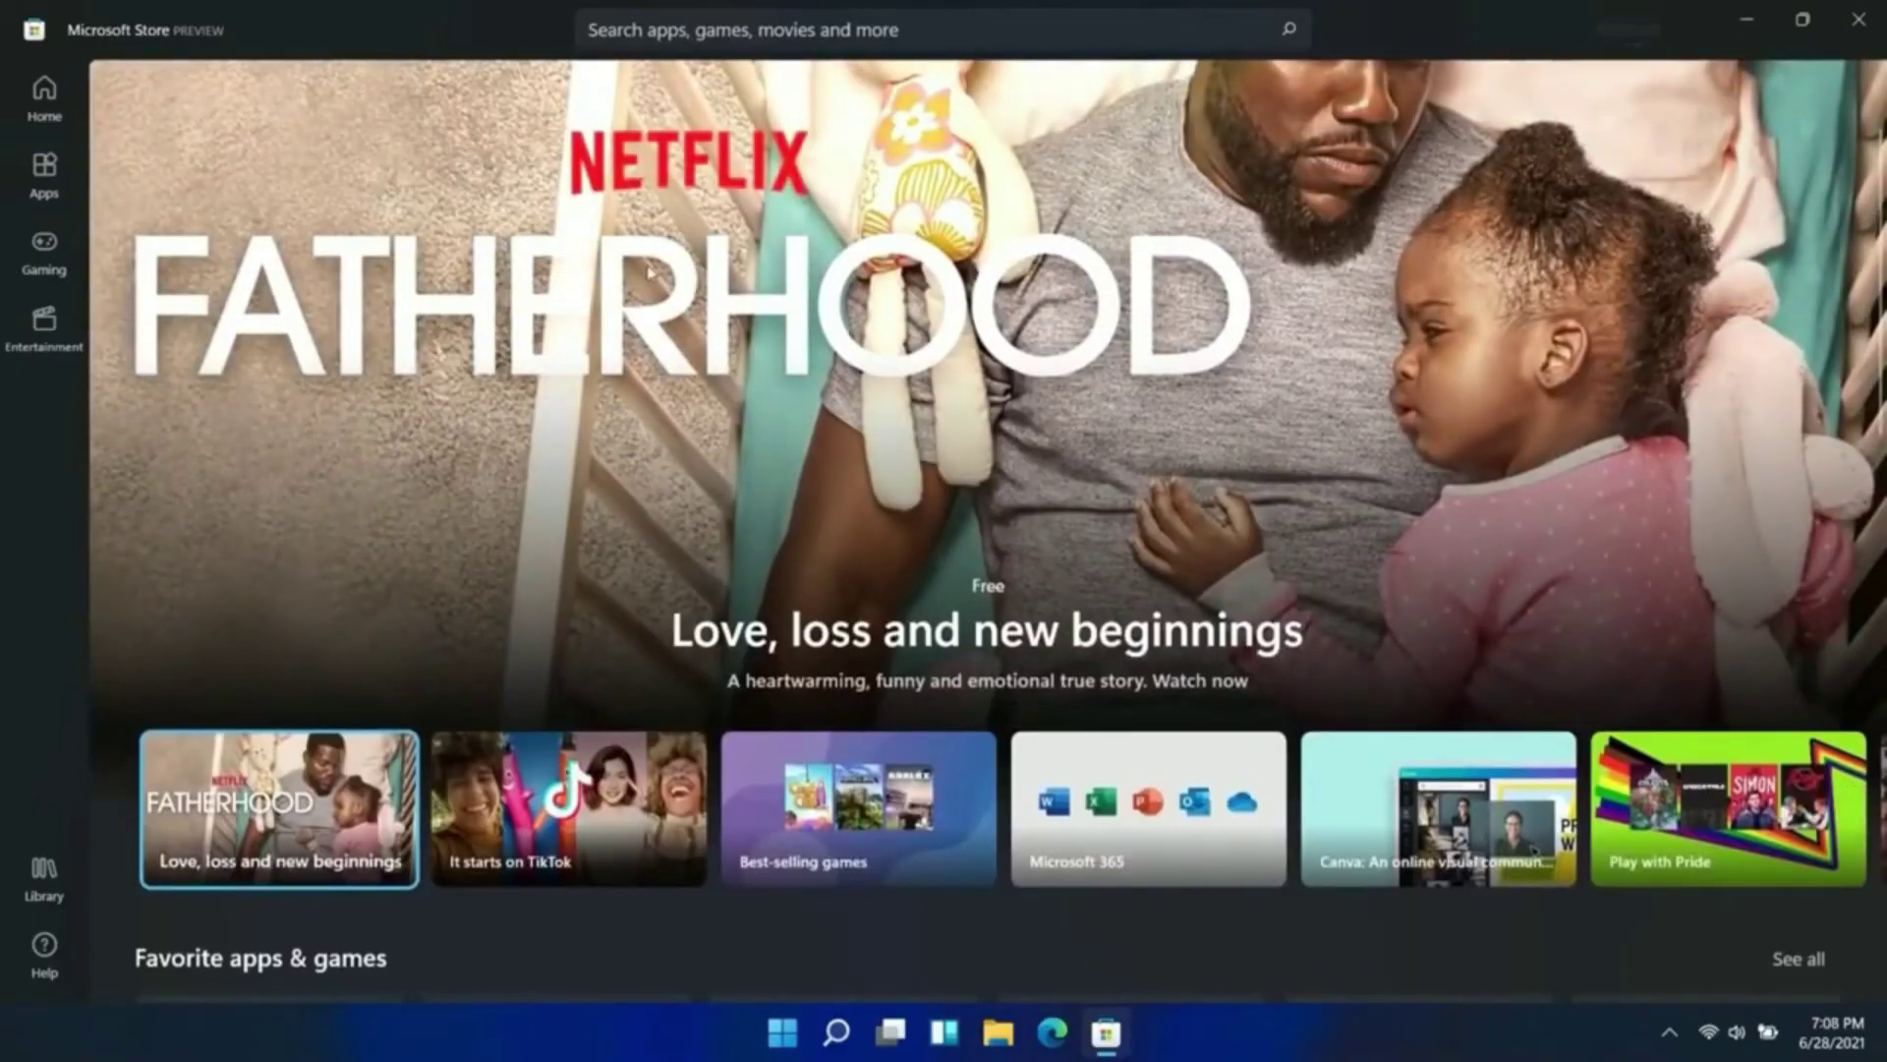
{"action": "scroll", "coordinate": [951, 644], "scroll_direction": "down", "scroll_amount": 5}
{"action": "scroll", "coordinate": [948, 644], "scroll_direction": "down", "scroll_amount": 5}
{"action": "scroll", "coordinate": [952, 640], "scroll_direction": "up", "scroll_amount": 8}
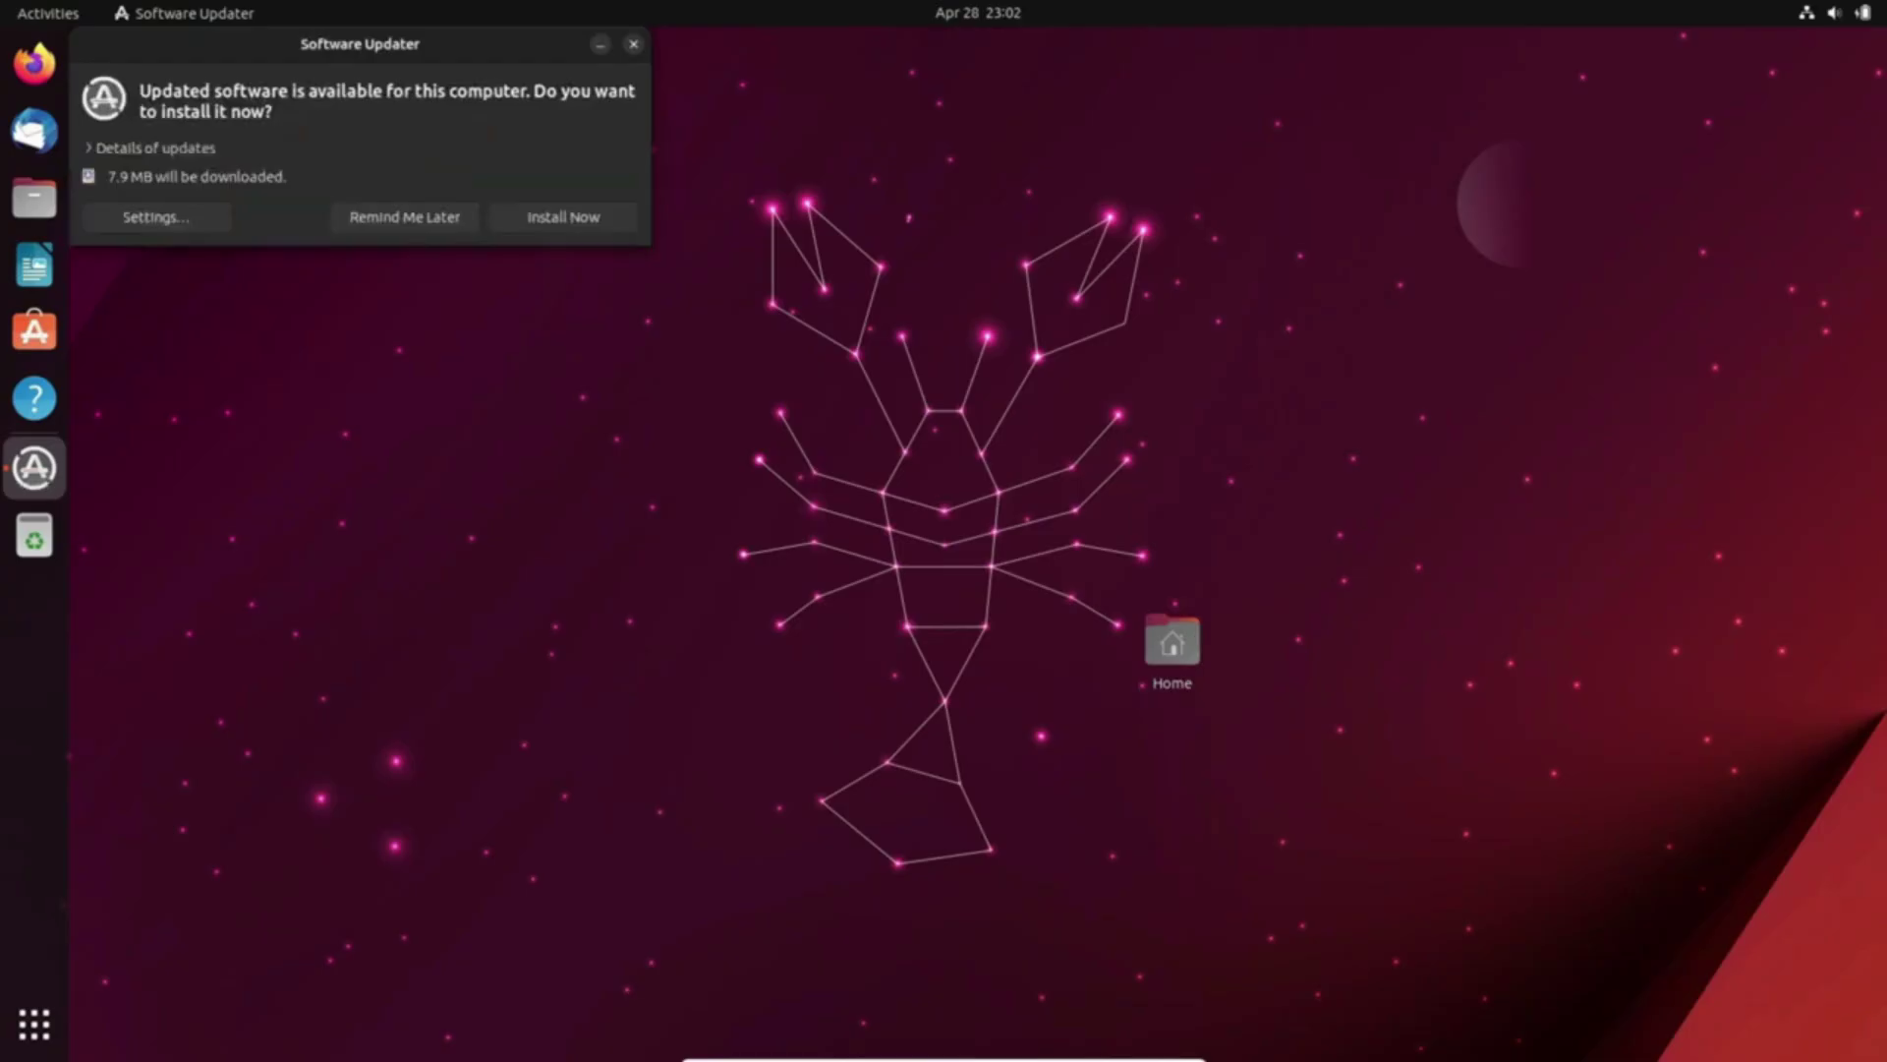
- Start the 7.9 MB update install, then choose Restart Now to finish it
{"action": "key", "text": "Return"}
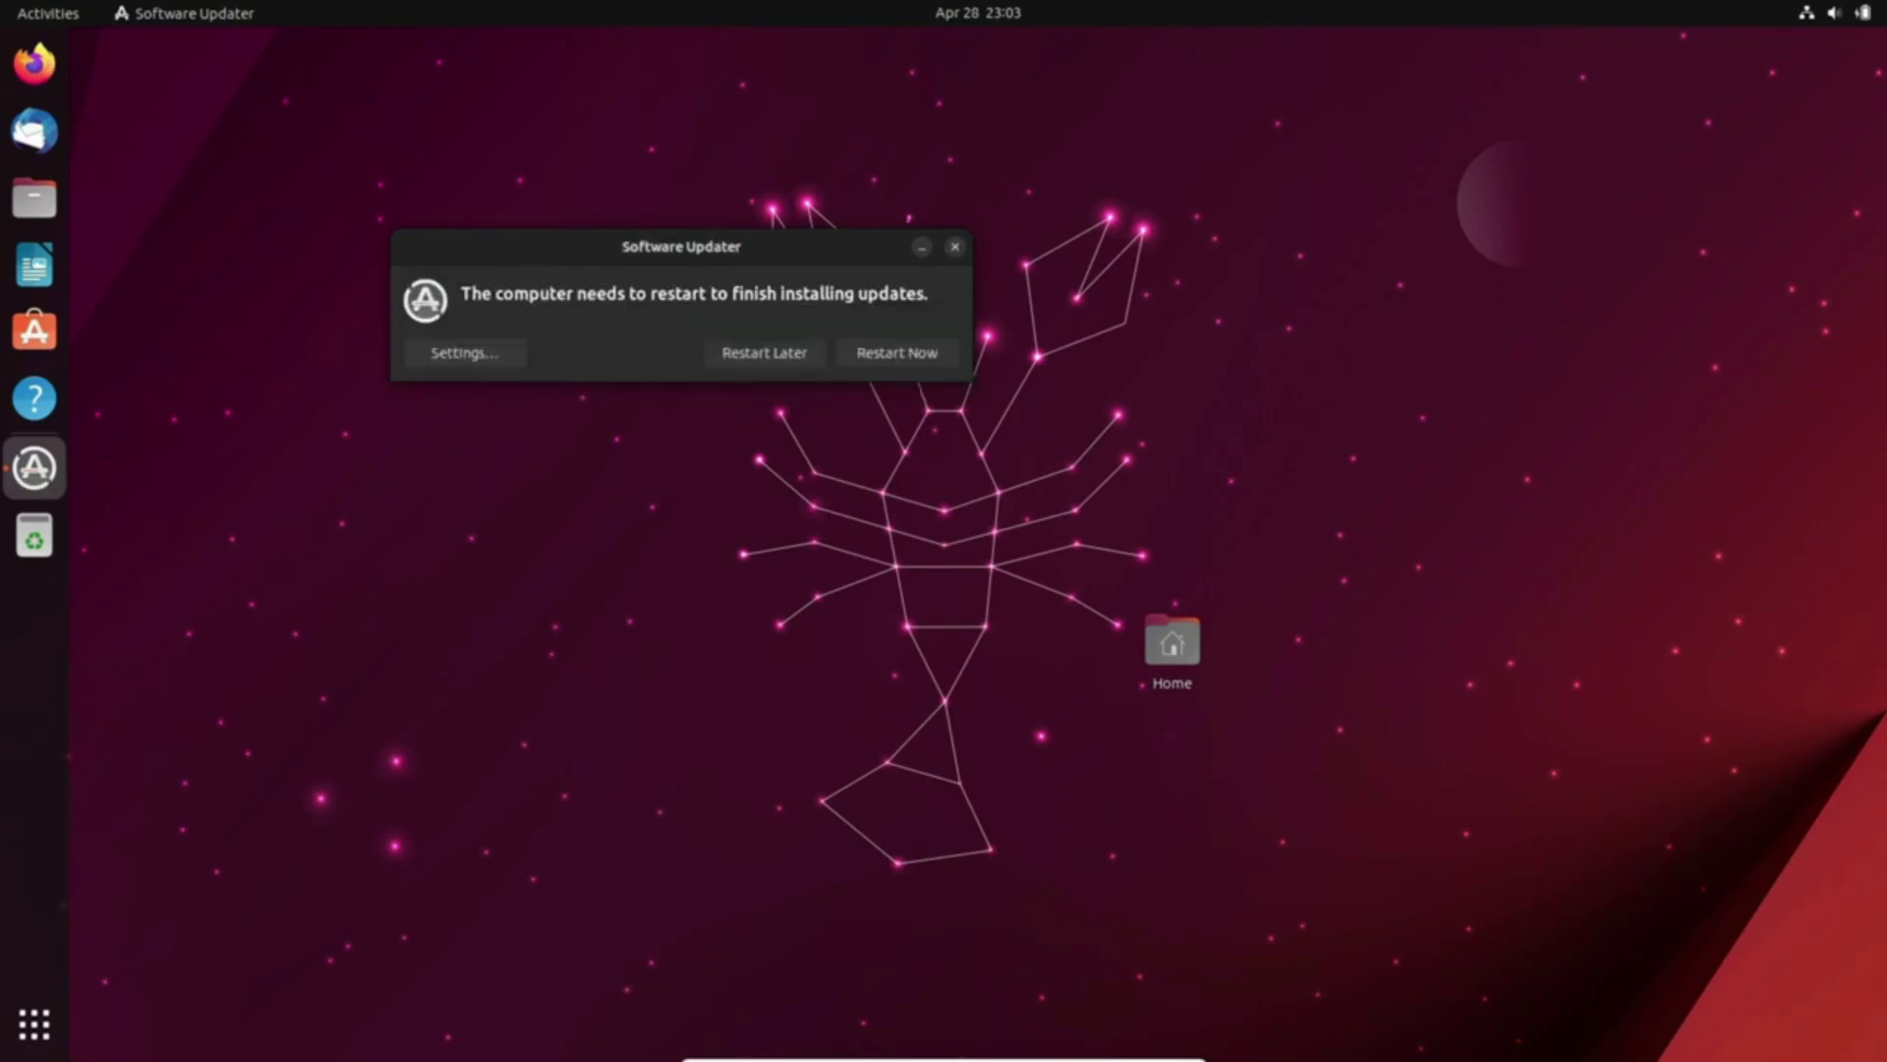
{"action": "key", "text": "Return"}
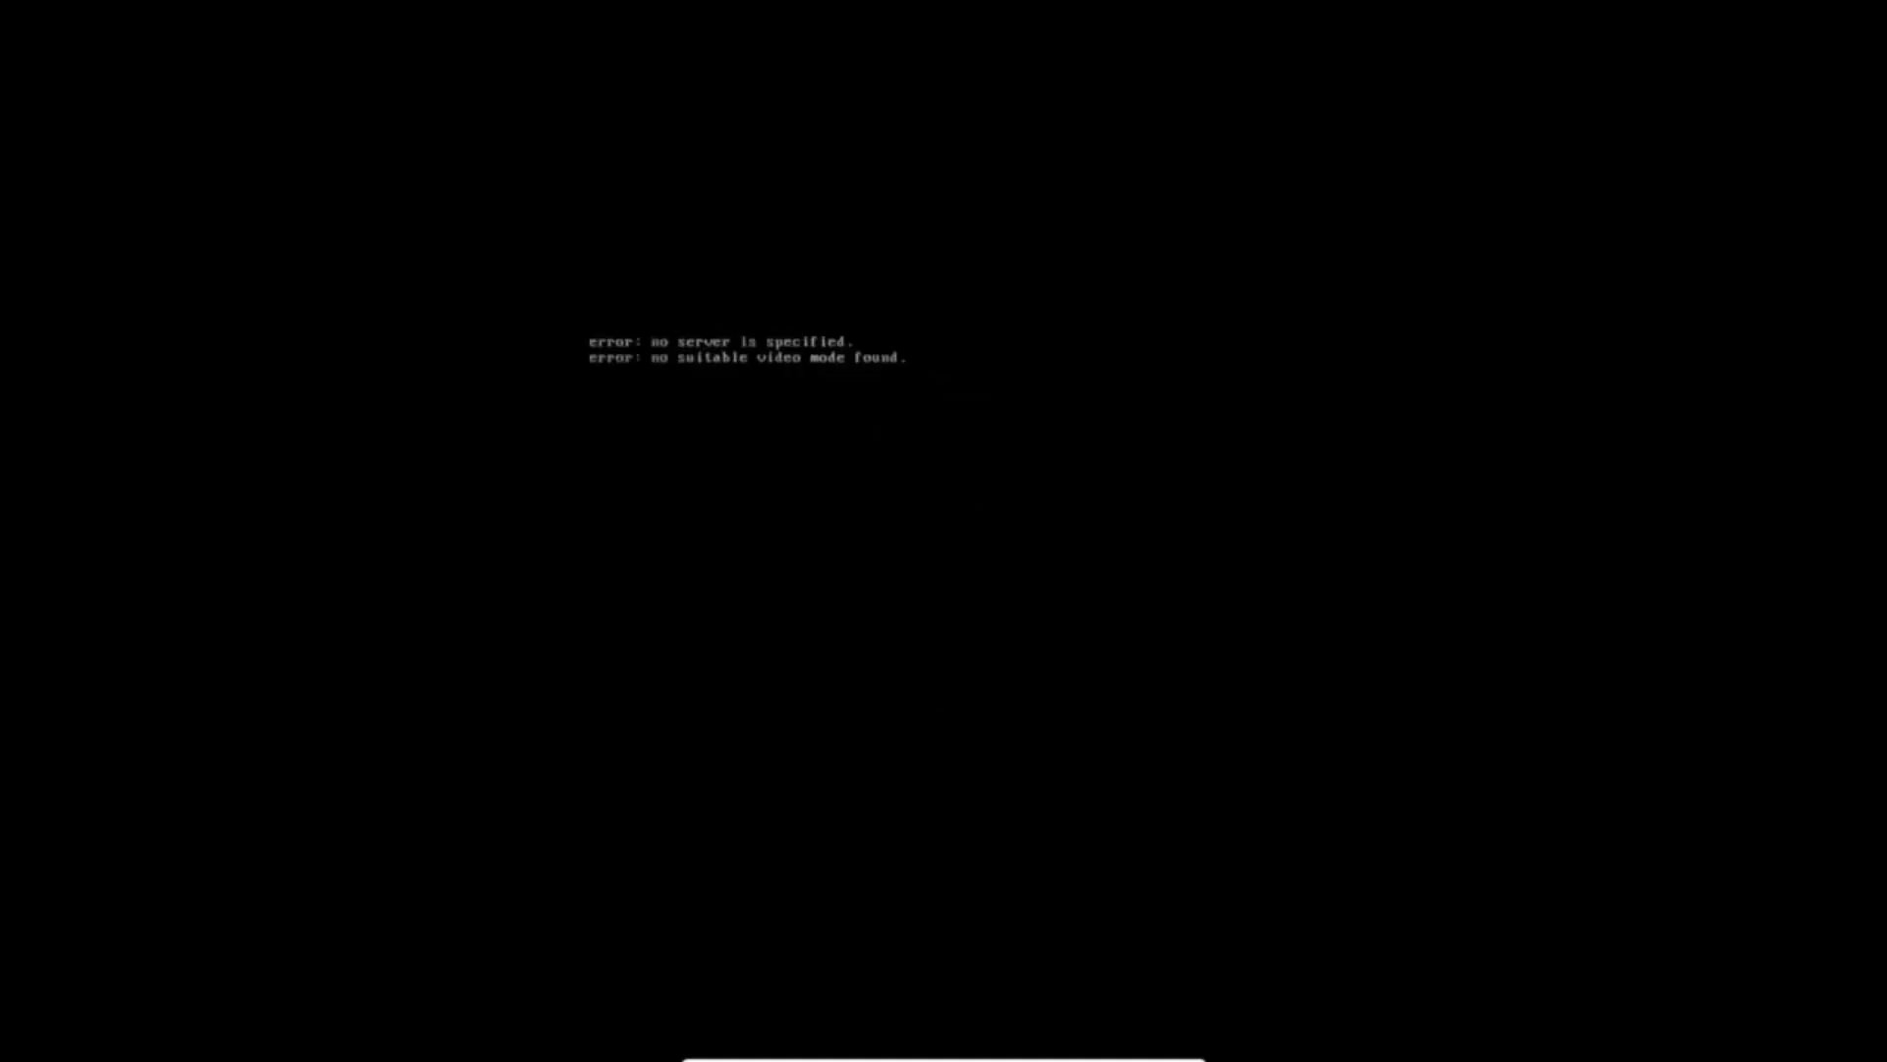